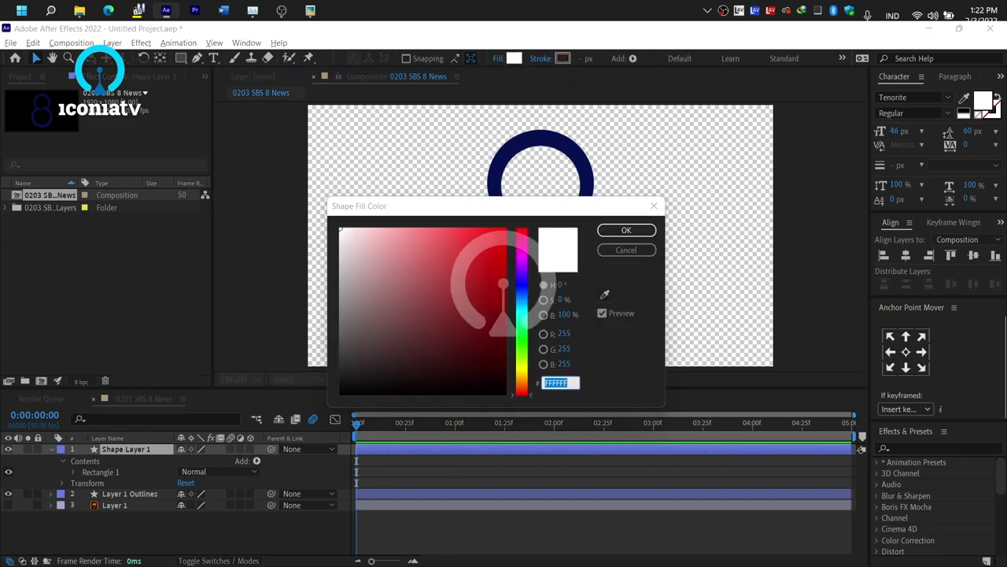
Set the fill color of Rectangle 1 in Shape Layer 1 to turquoise
{"action": "key", "text": "ctrl+v"}
{"action": "type", "text": "0000D9"}
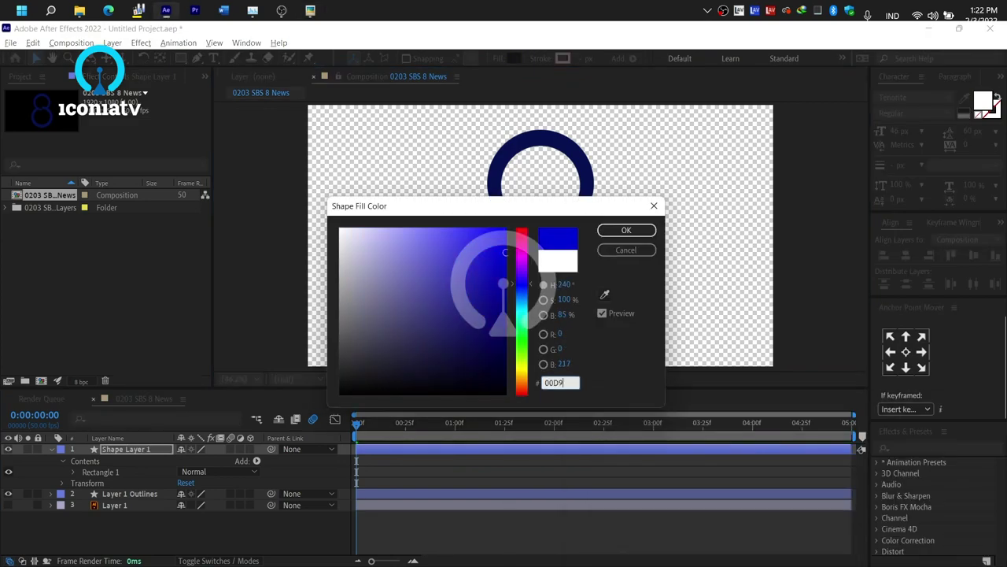
{"action": "type", "text": "0D9D9"}
{"action": "key", "text": "Return"}
{"action": "left_click", "coordinate": [72, 472]}
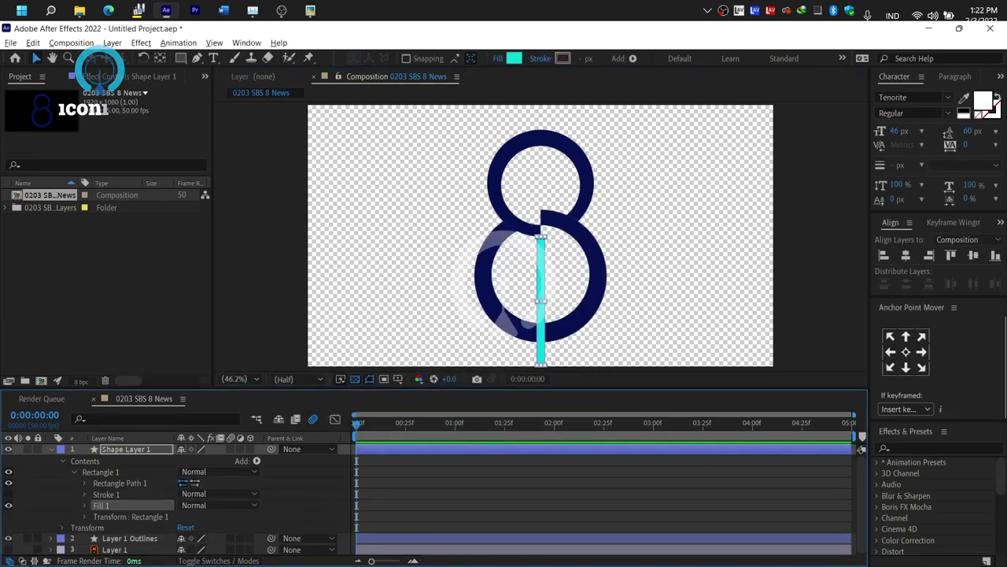
Animate Shape Layer 1's vertical scale from 0% at the start to 100% at 0:00:00:40
{"action": "key", "text": "s"}
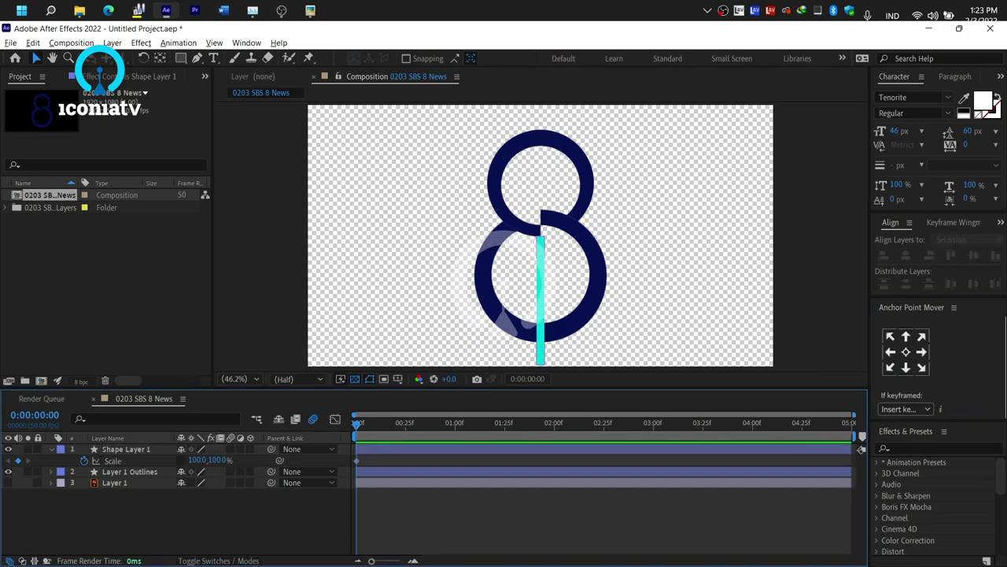
{"action": "left_click", "coordinate": [218, 460]}
{"action": "type", "text": "0"}
{"action": "key", "text": "Return"}
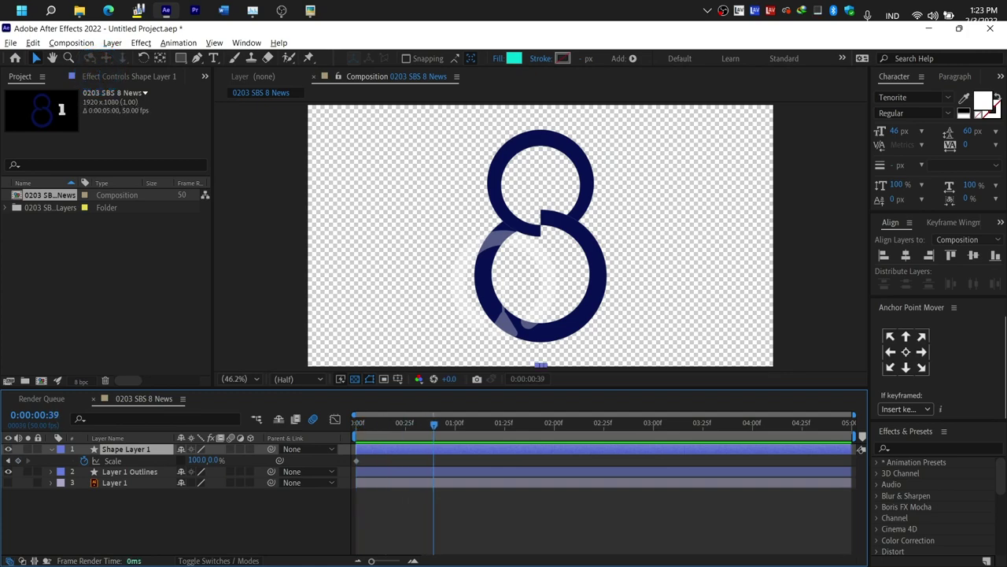
{"action": "key", "text": "alt+shift+s"}
{"action": "type", "text": "0"}
{"action": "key", "text": "Return"}
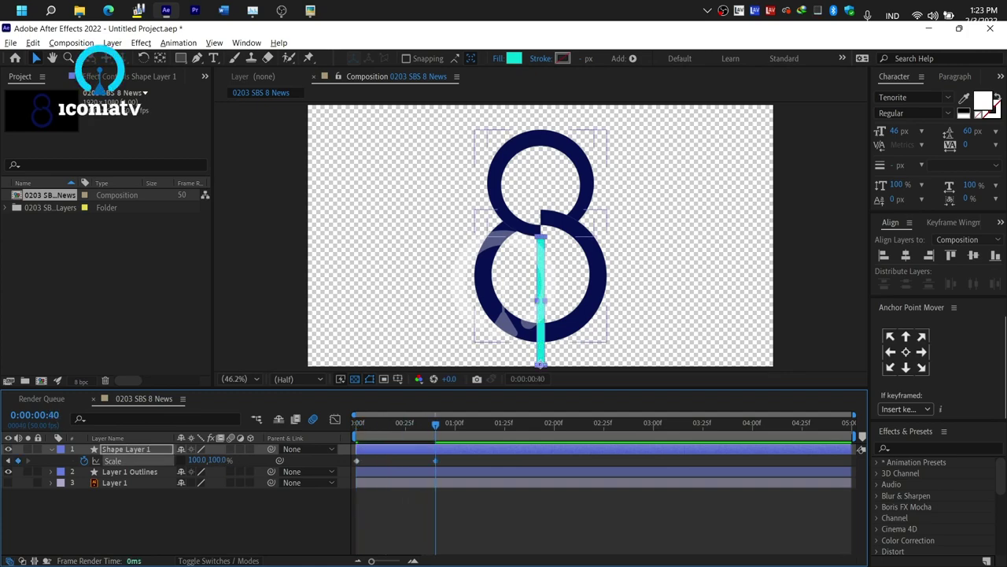
Easy-ease both scale keyframes with influence values of 70 and 35, and preview the bar growing
{"action": "key", "text": "F9"}
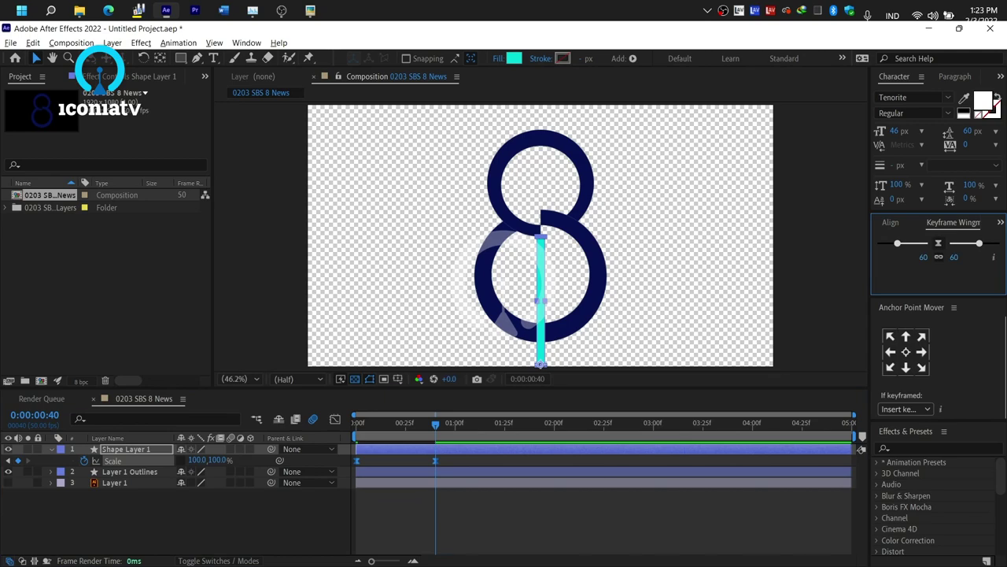
{"action": "left_click_drag", "start_coordinate": [911, 243], "coordinate": [897, 243]}
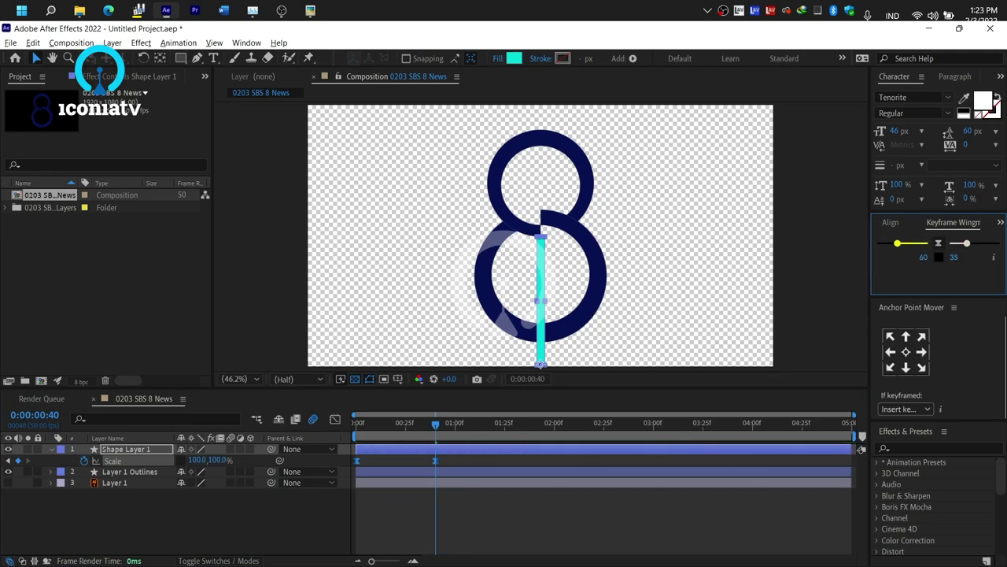
{"action": "key", "text": "space"}
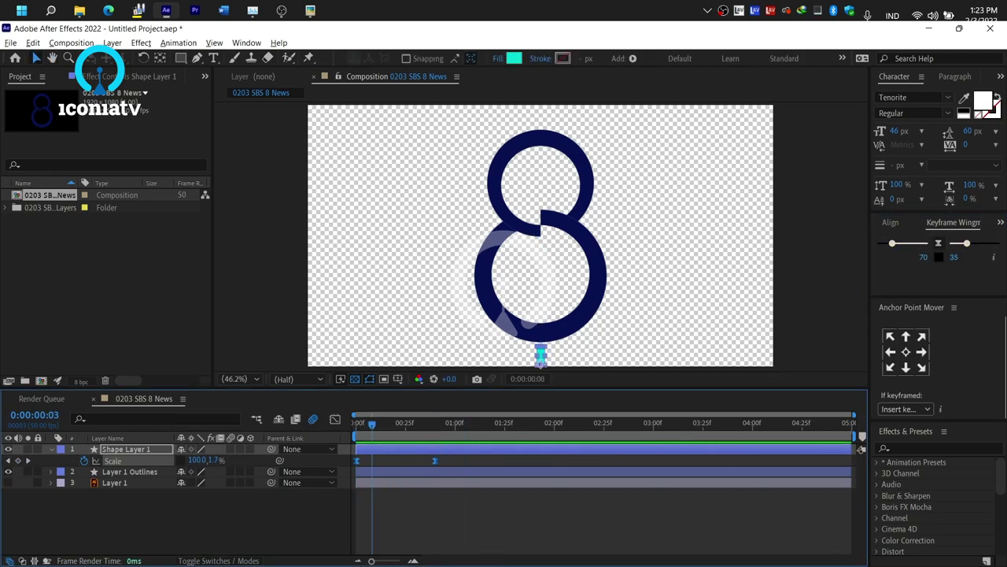
Stretch Rectangle 1's top edge upward to meet the top of the lower ring's open end, and preview it
{"action": "key", "text": "u"}
{"action": "key", "text": "u"}
{"action": "key", "text": "u"}
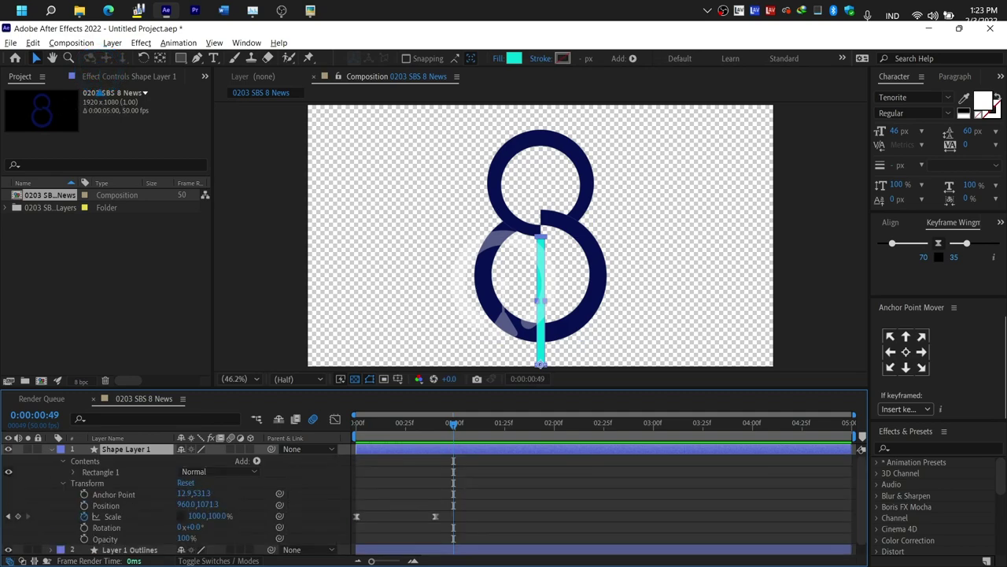
{"action": "left_click", "coordinate": [84, 483]}
{"action": "key", "text": "comma"}
{"action": "key", "text": "comma"}
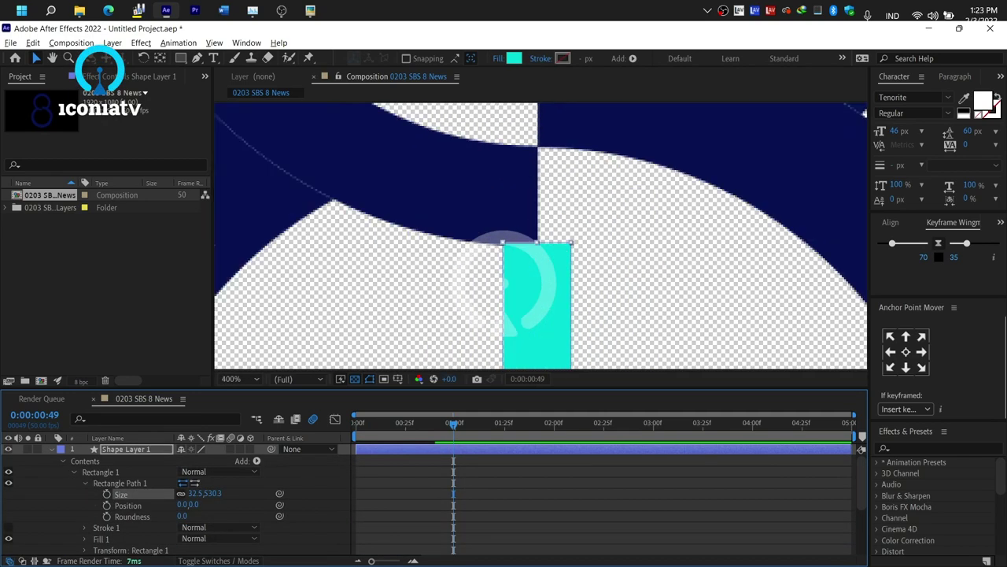
{"action": "left_click", "coordinate": [100, 471]}
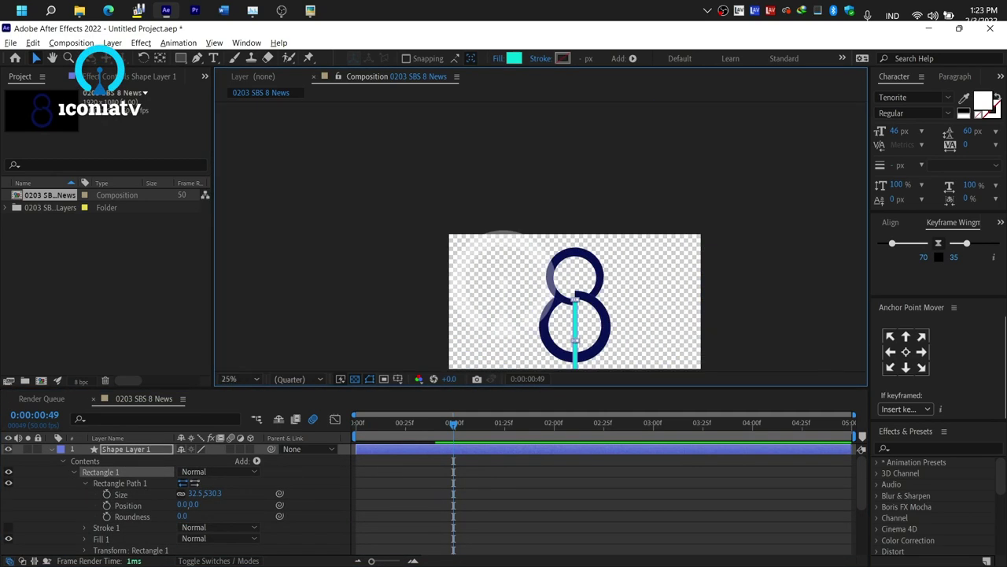
{"action": "key", "text": "period"}
{"action": "key", "text": "period"}
{"action": "key", "text": "Home"}
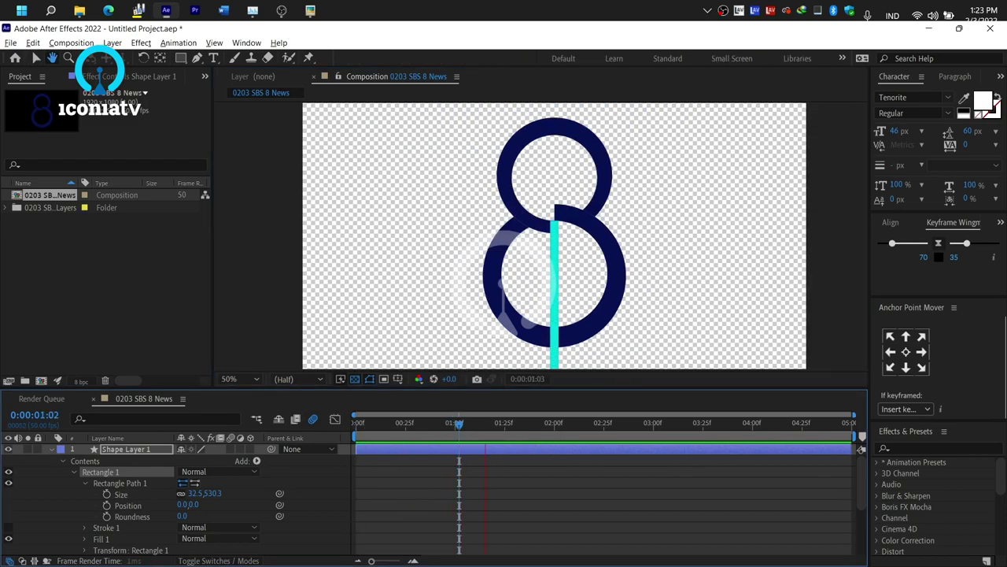
{"action": "key", "text": "period"}
{"action": "key", "text": "period"}
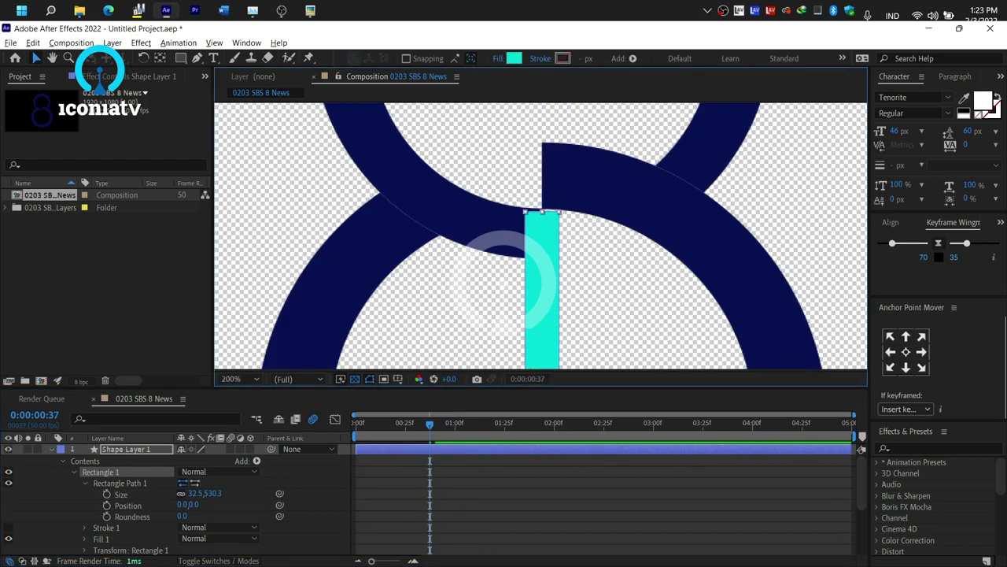
{"action": "key", "text": "shift+slash"}
{"action": "key", "text": "space"}
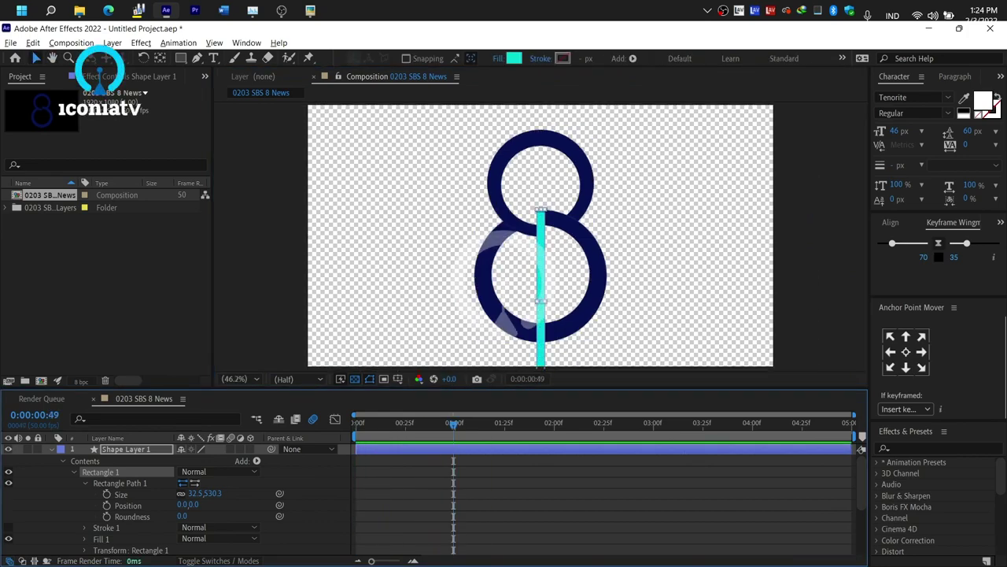
Duplicate the bar layer to start at 0:00:00:40 and reverse its vertical scale animation, from 100% to 0% at 0:00:01:30
{"action": "key", "text": "ctrl+d"}
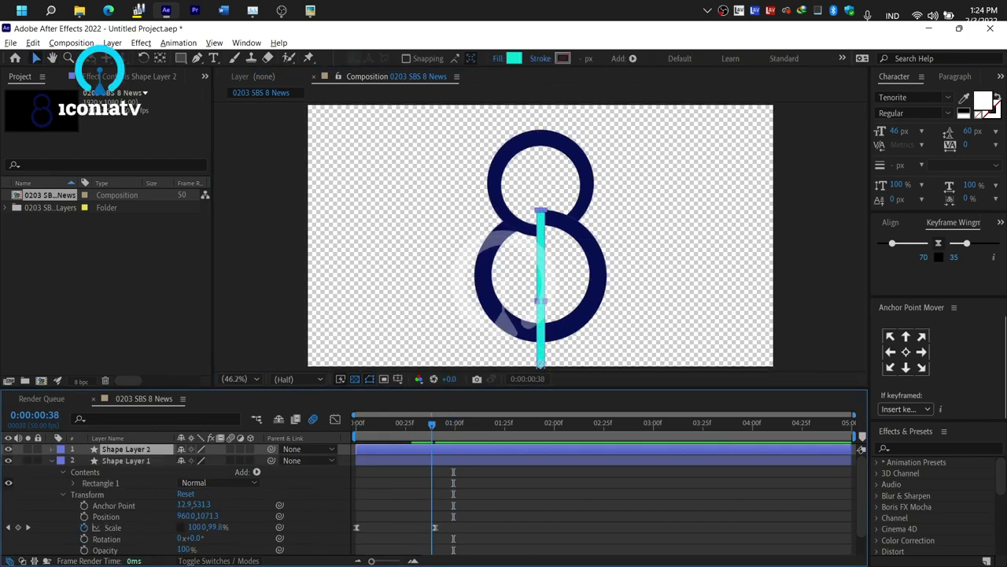
{"action": "key", "text": "alt+bracketleft"}
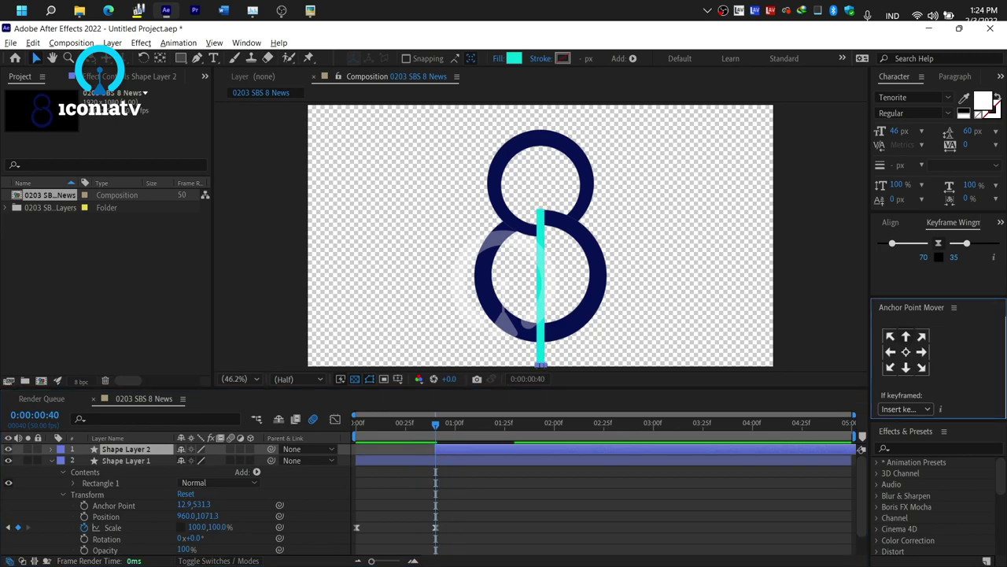
{"action": "key", "text": "u"}
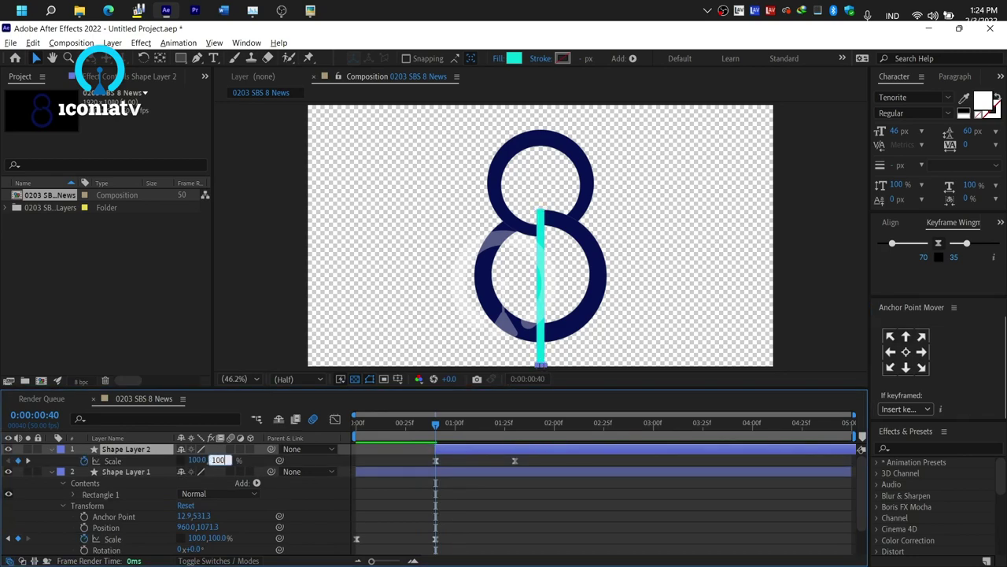
{"action": "key", "text": "Return"}
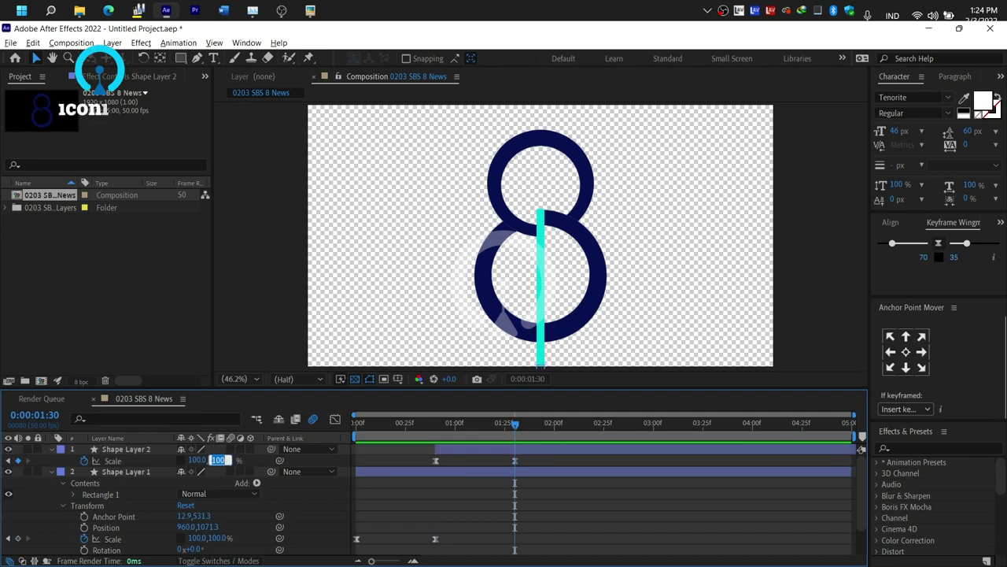
Trim the end of Shape Layer 1 at 0:00:00:40, show only its Scale property, and preview the handover between the two bars
{"action": "key", "text": "ctrl+Down"}
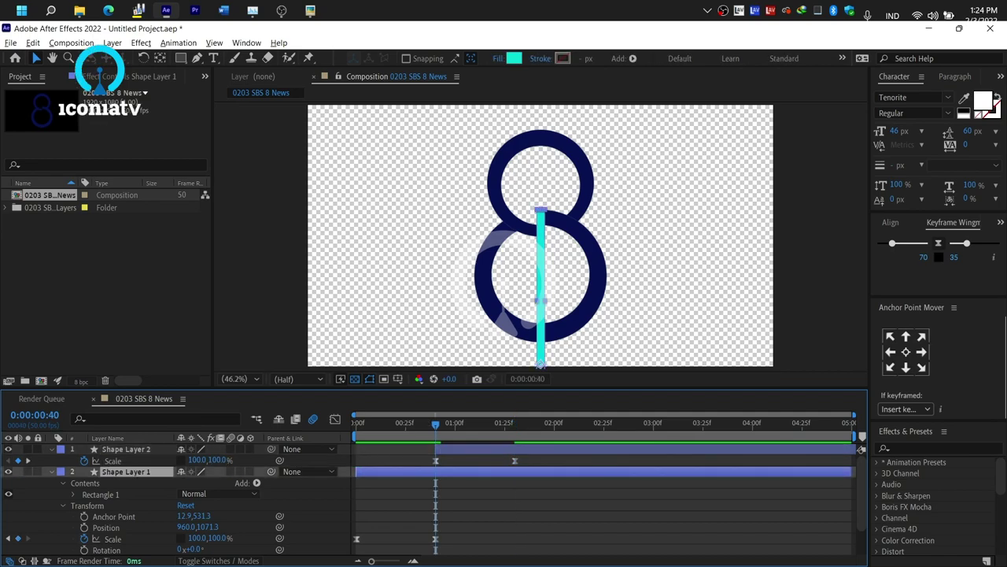
{"action": "key", "text": "alt+bracketright"}
{"action": "key", "text": "Home"}
{"action": "key", "text": "space"}
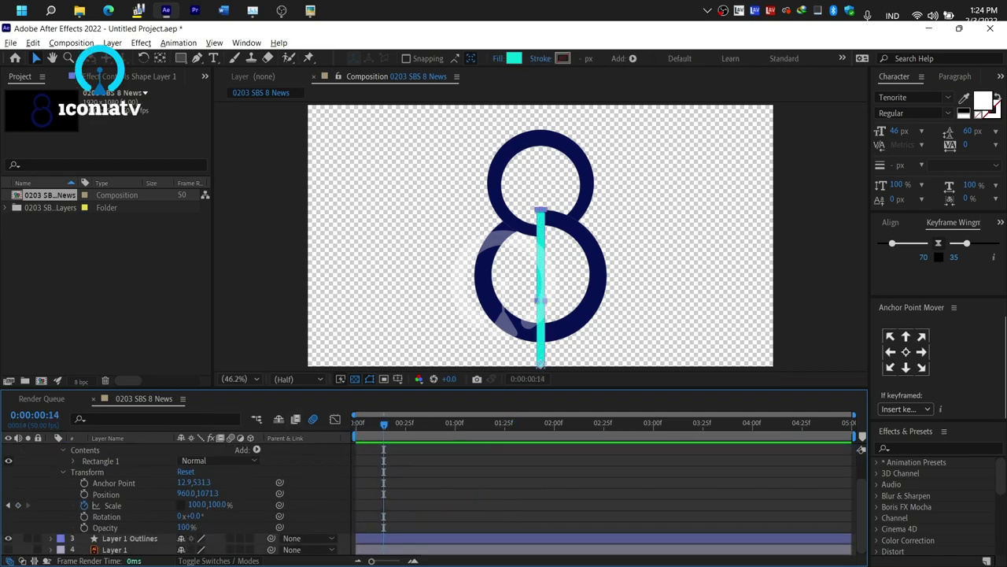
{"action": "key", "text": "s"}
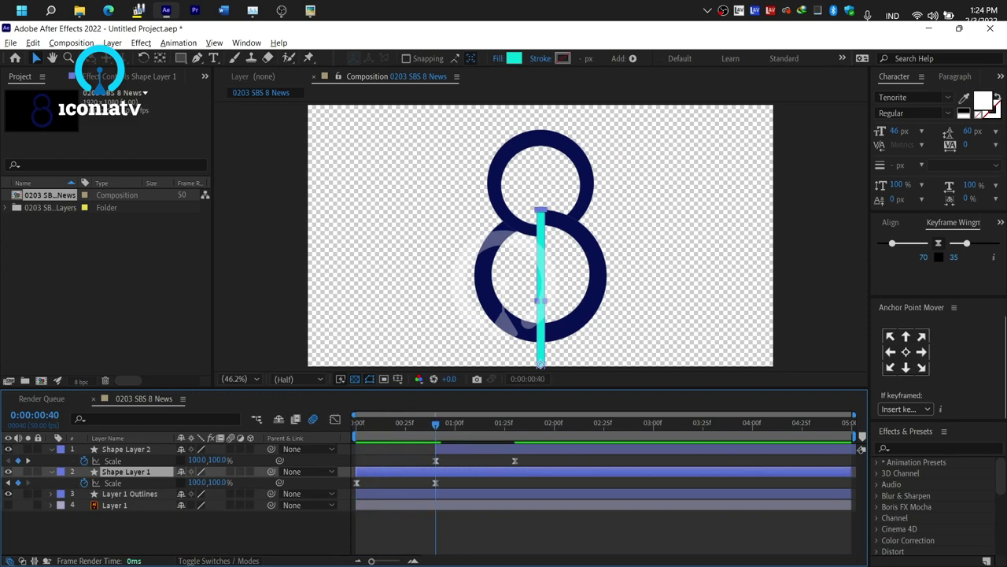
{"action": "key", "text": "ctrl+v"}
{"action": "key", "text": "space"}
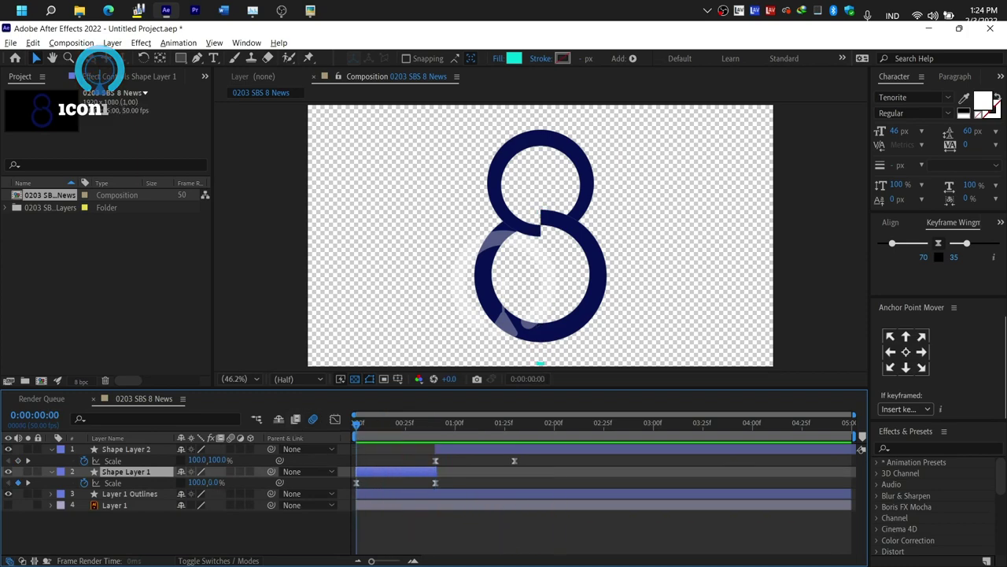
{"action": "key", "text": "space"}
Move Shape Layer 2's anchor point to the center of the bar's top edge
{"action": "key", "text": "semicolon"}
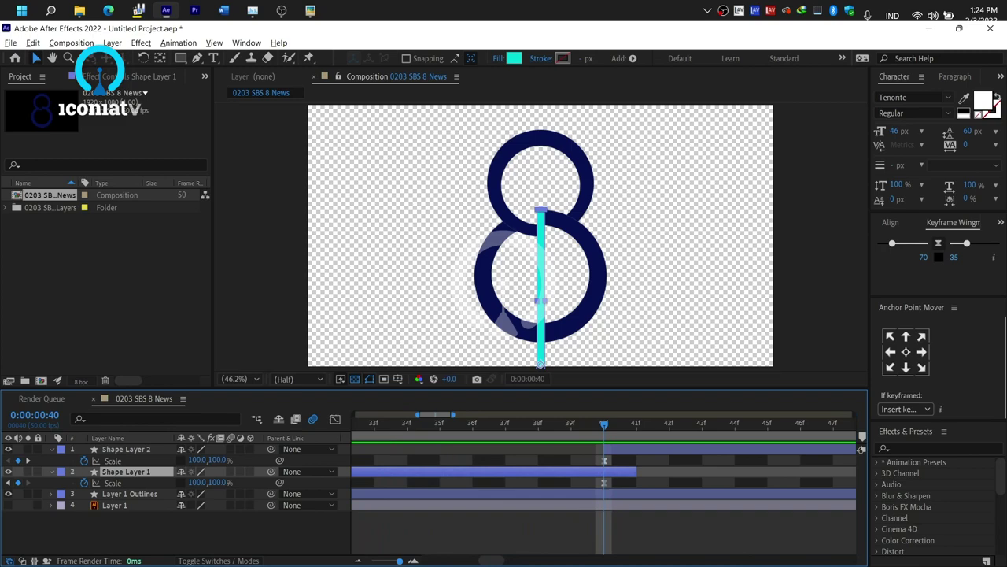
{"action": "key", "text": "ctrl+Up"}
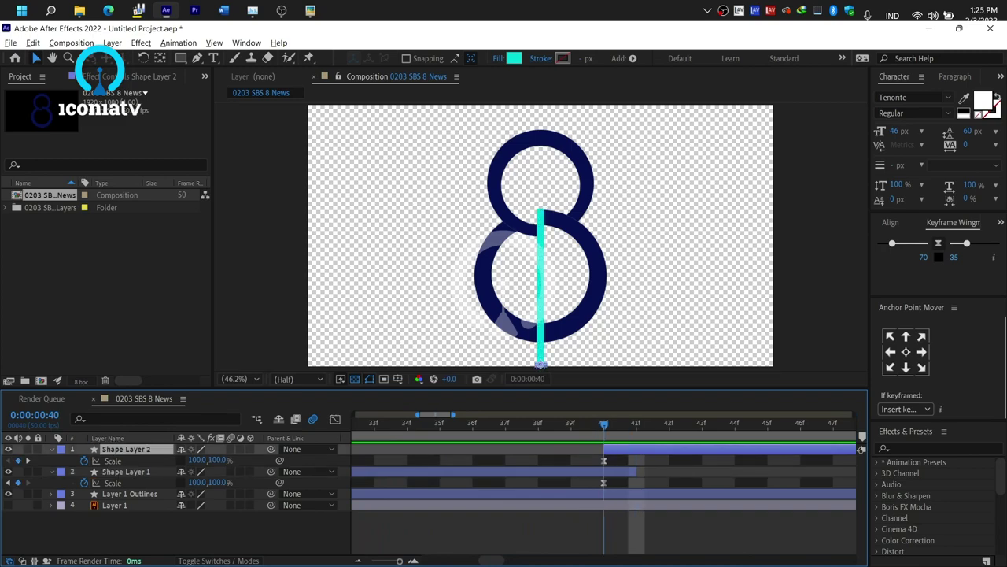
{"action": "key", "text": "space"}
{"action": "key", "text": "space"}
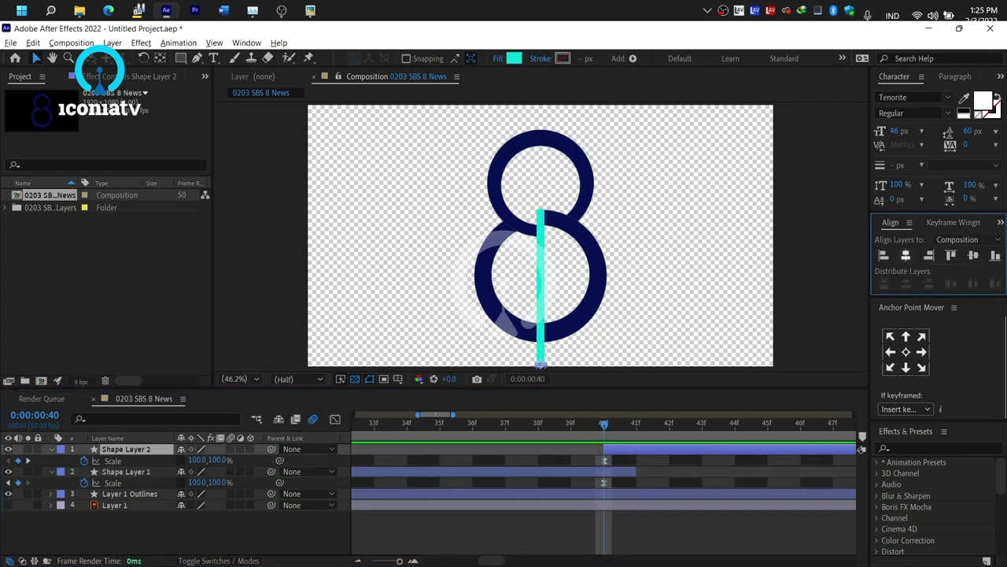
{"action": "key", "text": "shift+Down"}
{"action": "key", "text": "shift+Down"}
{"action": "key", "text": "shift+Down"}
{"action": "key", "text": "shift+Down"}
{"action": "key", "text": "shift+Down"}
{"action": "key", "text": "shift+Down"}
{"action": "key", "text": "shift+Down"}
{"action": "key", "text": "shift+Down"}
{"action": "key", "text": "shift+Down"}
{"action": "key", "text": "shift+Down"}
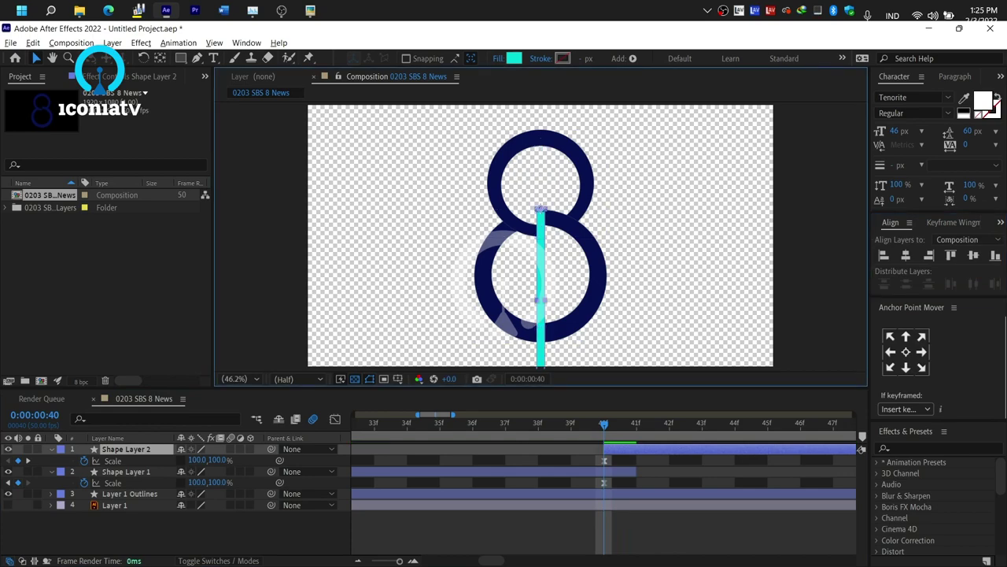
Compare the alignment of both bar layers at the ring junction up close, and play back the animation
{"action": "scroll", "coordinate": [508, 291], "scroll_direction": "up", "scroll_amount": 7}
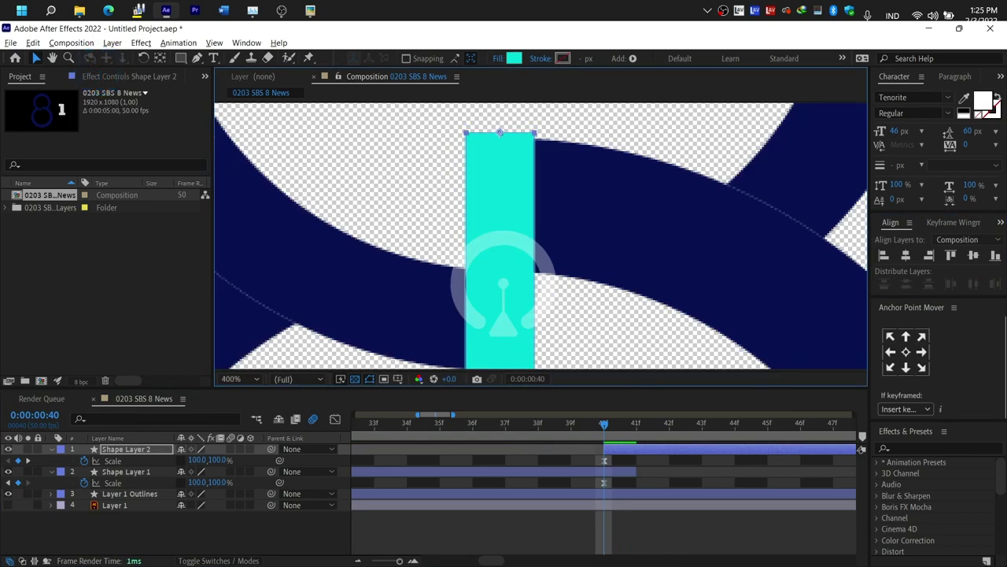
{"action": "key", "text": "ctrl+Down"}
{"action": "key", "text": "ctrl+Up"}
{"action": "key", "text": "ctrl+Down"}
{"action": "key", "text": "ctrl+Up"}
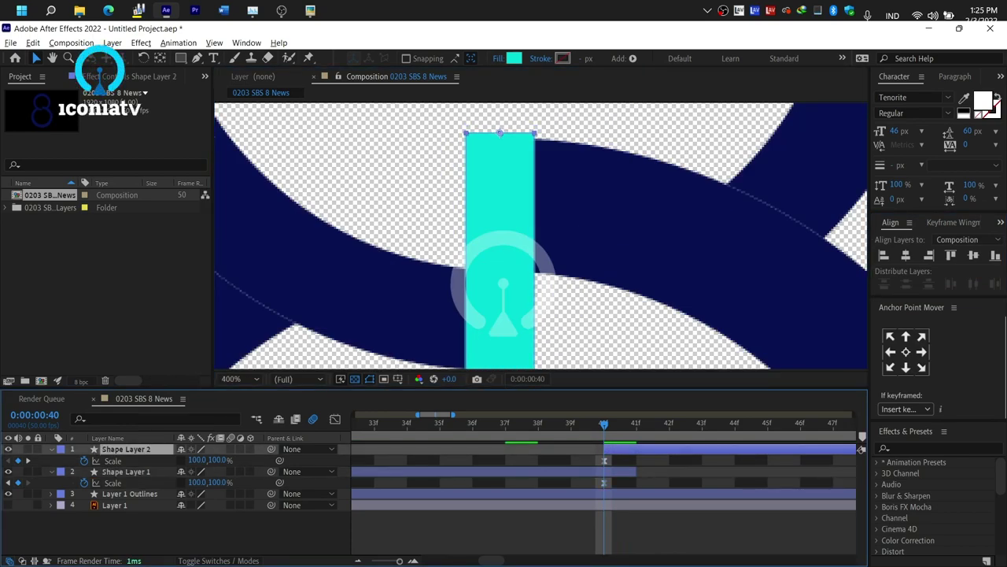
{"action": "key", "text": "ctrl+Down"}
{"action": "key", "text": "shift+slash"}
{"action": "key", "text": "space"}
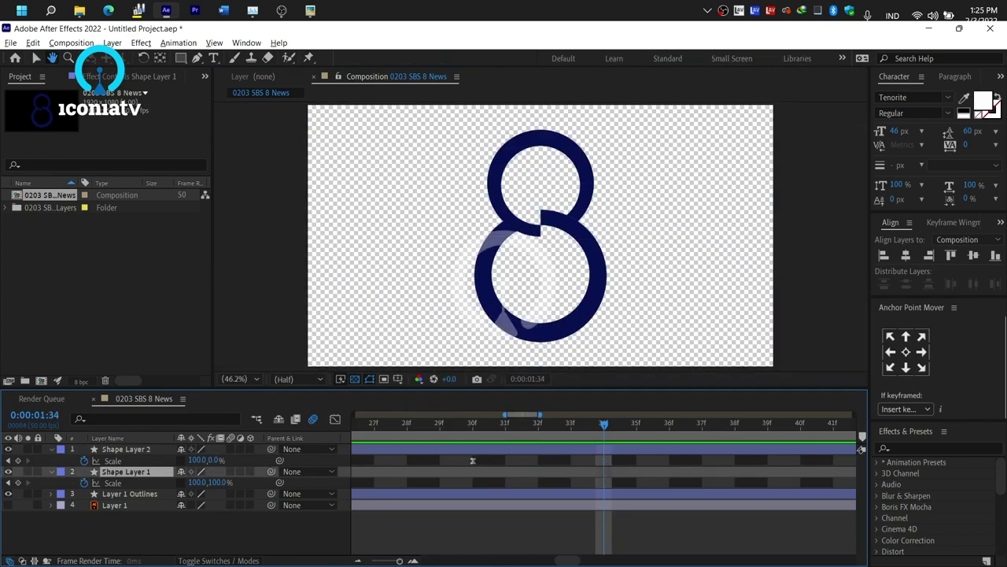
Set Shape Layer 2's vertical scale to 15% at 0:00:01:30 so the bar spans the ring junction, and preview the result
{"action": "key", "text": "ctrl+Up"}
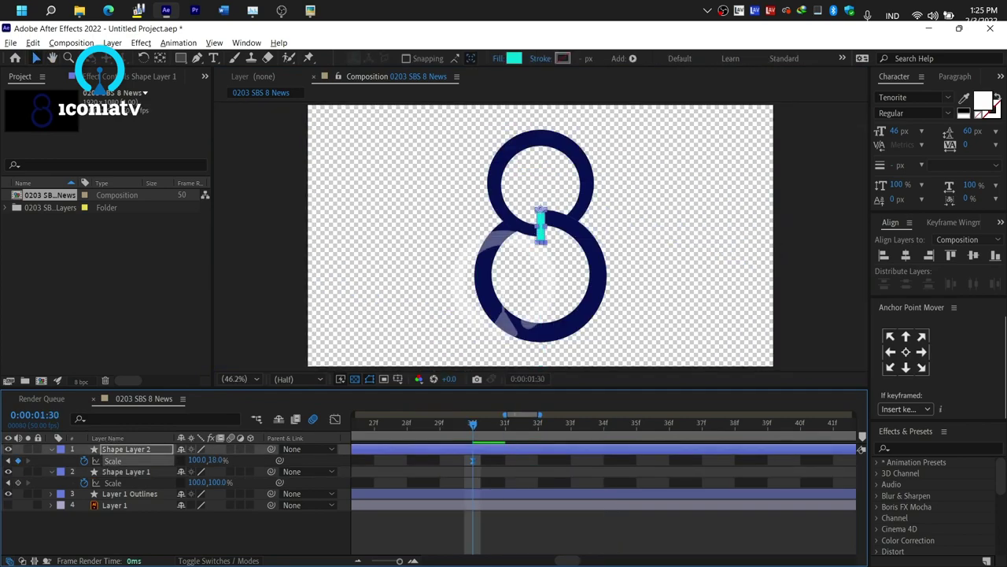
{"action": "key", "text": "period"}
{"action": "key", "text": "period"}
{"action": "key", "text": "period"}
{"action": "key", "text": "period"}
{"action": "left_click", "coordinate": [215, 459]}
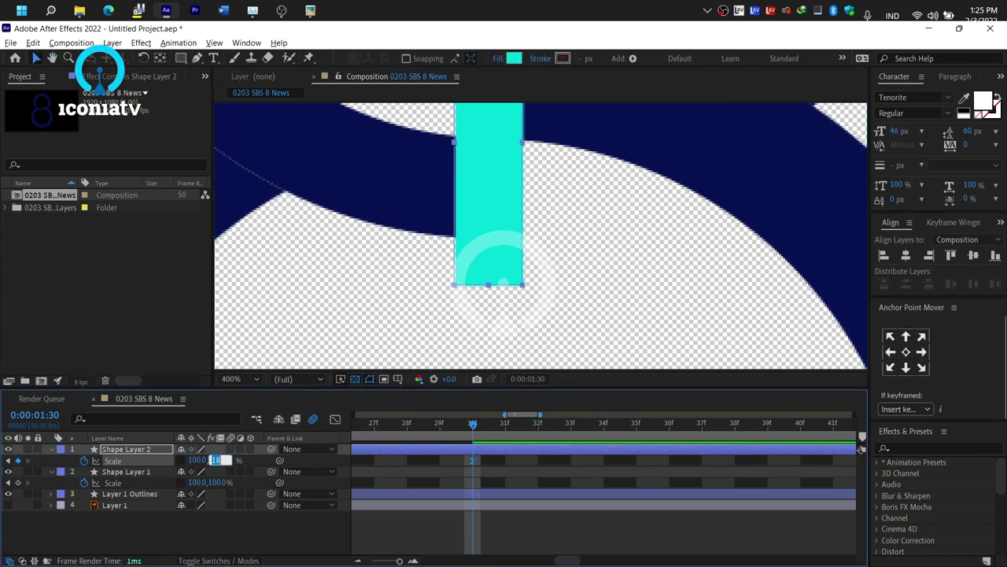
{"action": "type", "text": "15"}
{"action": "key", "text": "Return"}
{"action": "key", "text": "shift+slash"}
{"action": "key", "text": "Home"}
{"action": "key", "text": "semicolon"}
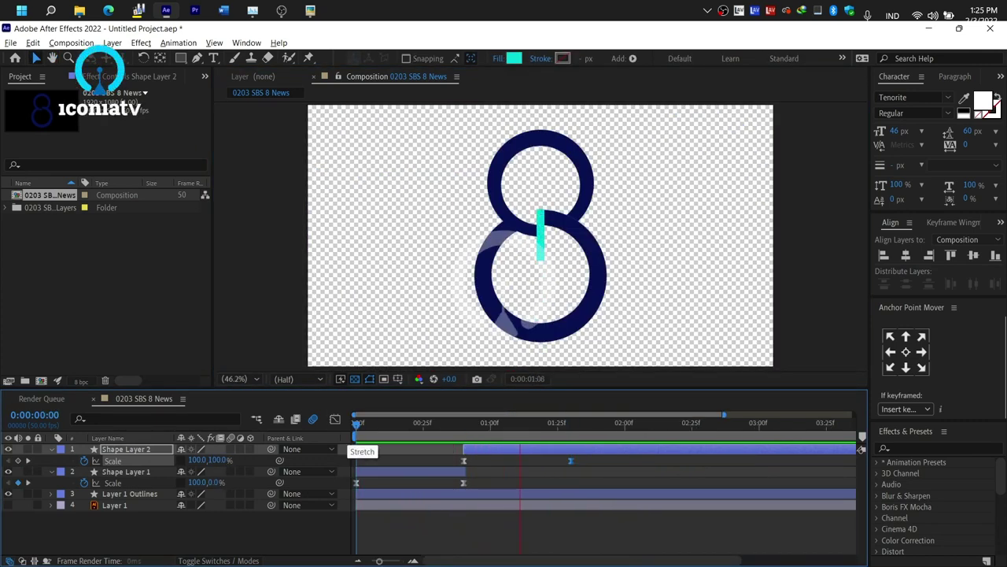
Duplicate Layer 1 Outlines and keep only Group 1, the upper ring, in the original layer
{"action": "key", "text": "ctrl+Down"}
{"action": "key", "text": "ctrl+Down"}
{"action": "key", "text": "ctrl+d"}
{"action": "key", "text": "ctrl+Down"}
{"action": "key", "text": "ctrl+grave"}
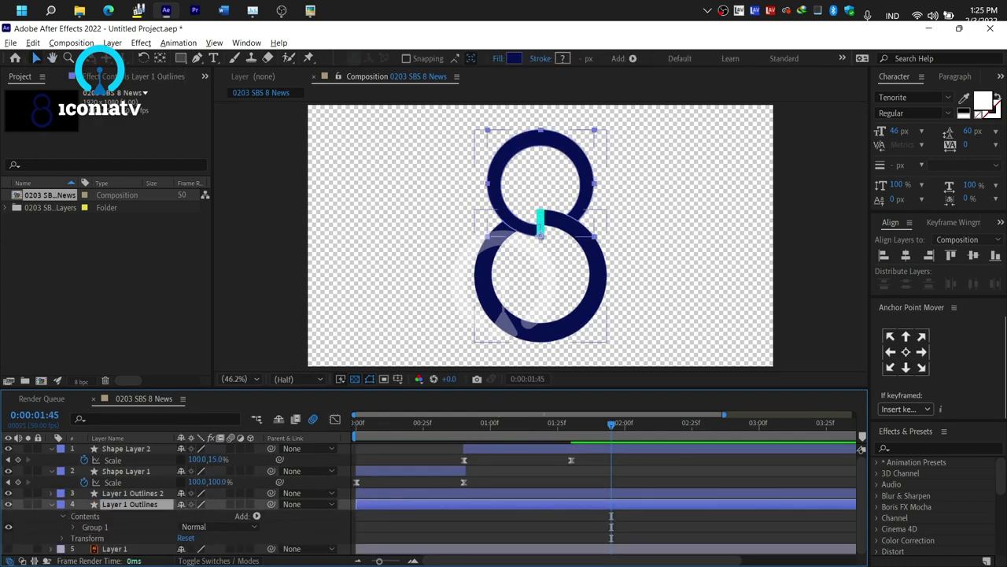
Delete Group 1 from the duplicated outlines layer, leaving only Group 2, the lower ring
{"action": "key", "text": "ctrl+Up"}
{"action": "key", "text": "ctrl+grave"}
{"action": "left_click", "coordinate": [95, 516]}
{"action": "key", "text": "Delete"}
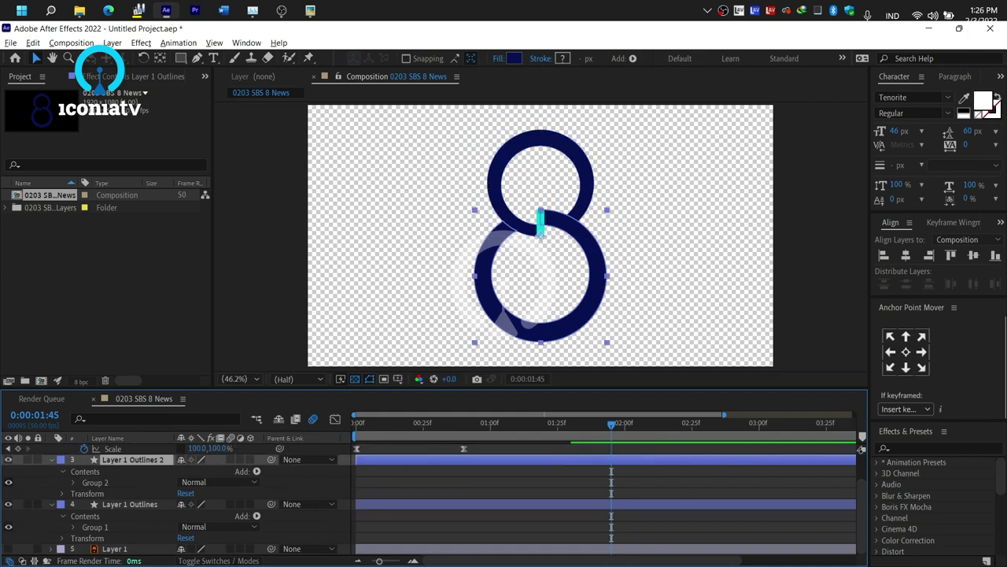
{"action": "key", "text": "slash"}
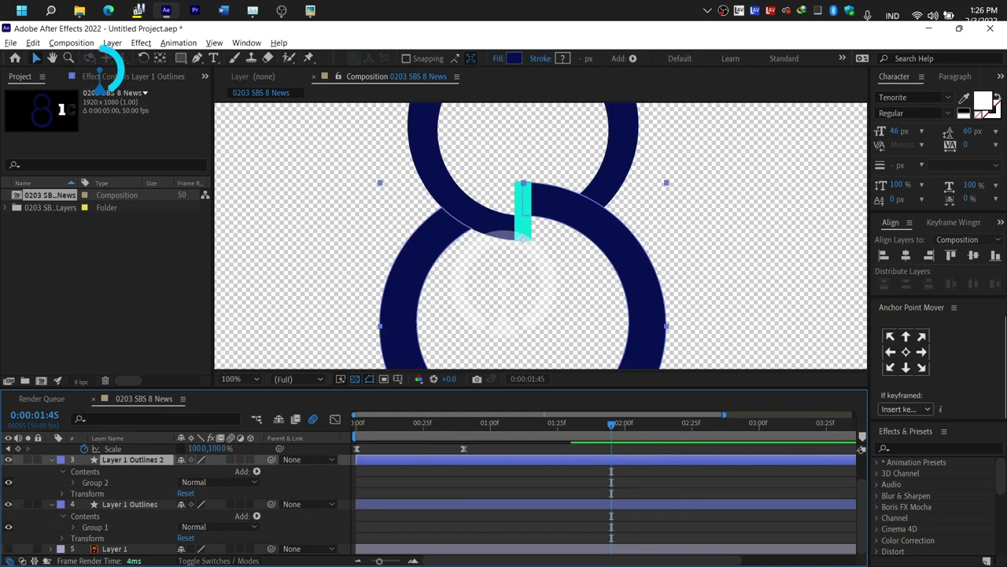
Create a shape layer named Matte and trace the lower ring's centre line on it with the Pen tool
{"action": "right_click", "coordinate": [344, 315]}
{"action": "left_click", "coordinate": [543, 409]}
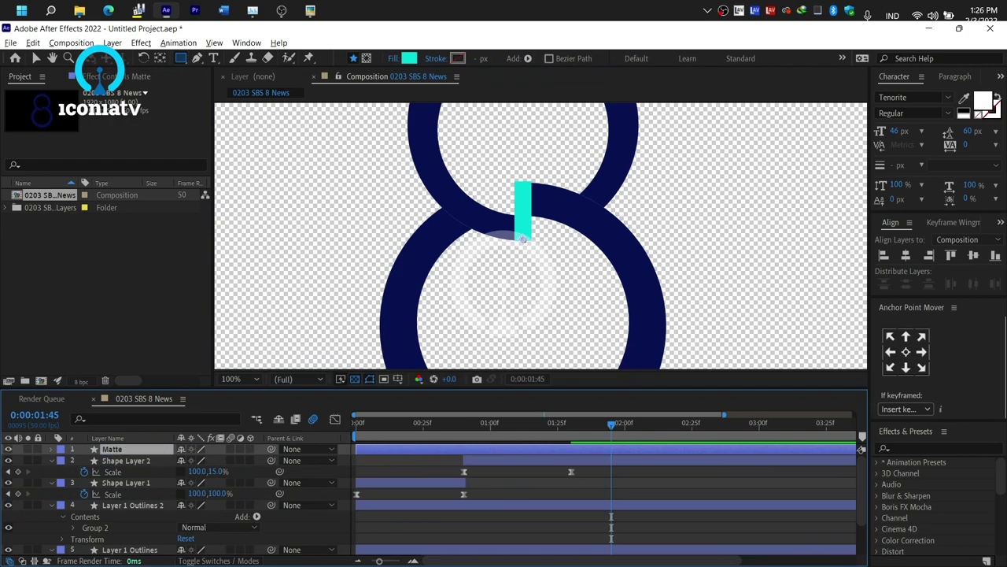
{"action": "key", "text": "g"}
{"action": "key", "text": "comma"}
{"action": "key", "text": "comma"}
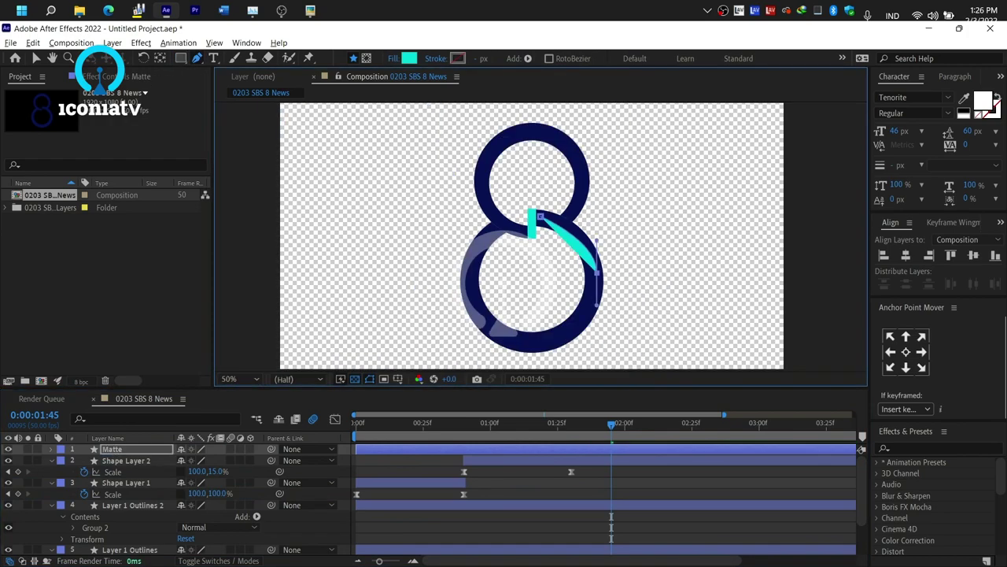
{"action": "left_click_drag", "start_coordinate": [540, 342], "coordinate": [513, 343]}
{"action": "left_click_drag", "start_coordinate": [470, 286], "coordinate": [471, 251]}
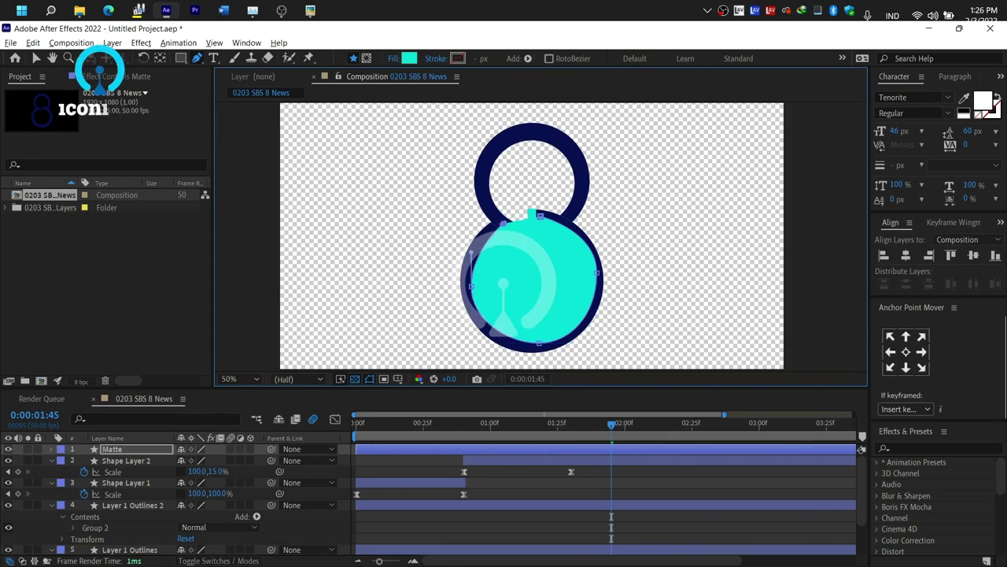
Remove the Matte path's fill and give it a turquoise stroke 46 px wide
{"action": "left_click", "coordinate": [436, 58]}
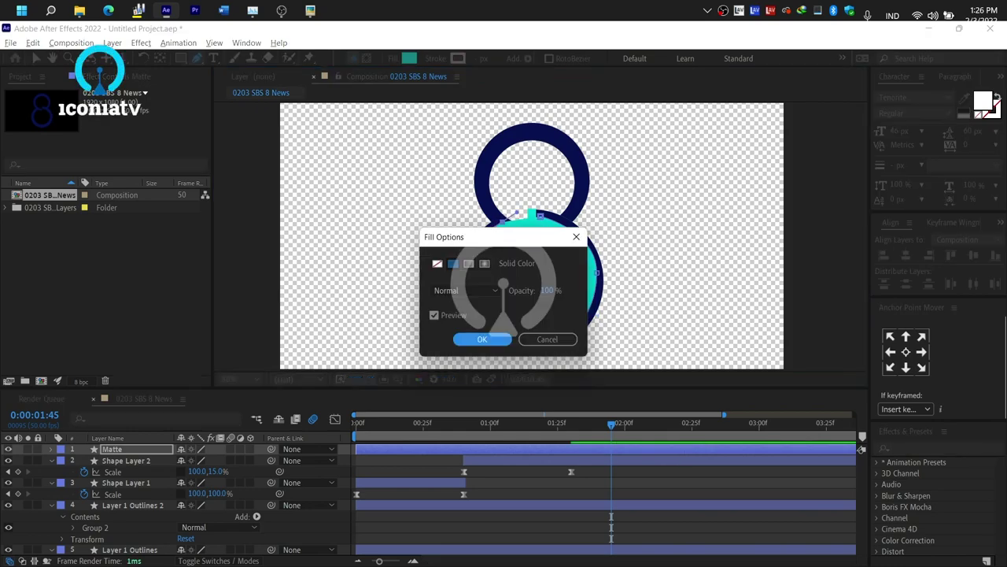
{"action": "left_click", "coordinate": [480, 339]}
{"action": "left_click", "coordinate": [458, 58]}
{"action": "type", "text": "071251"}
{"action": "left_click_drag", "start_coordinate": [378, 205], "coordinate": [197, 217]}
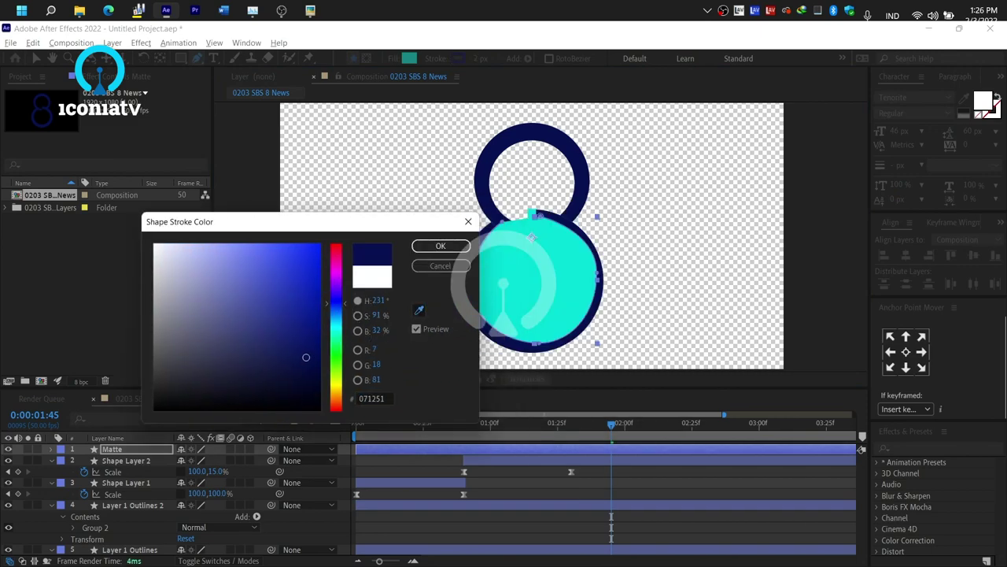
{"action": "key", "text": "Return"}
{"action": "left_click", "coordinate": [392, 59]}
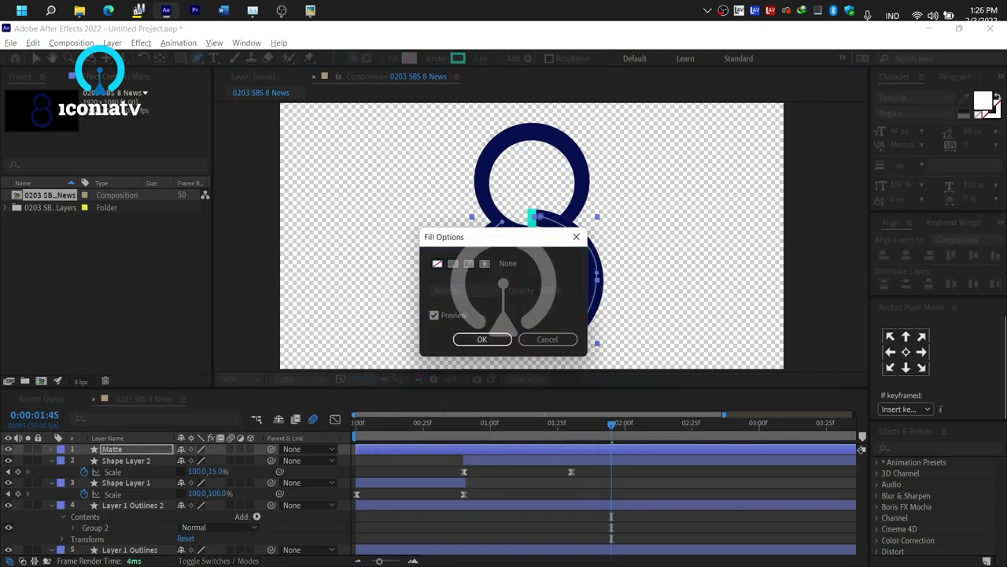
{"action": "left_click", "coordinate": [482, 339]}
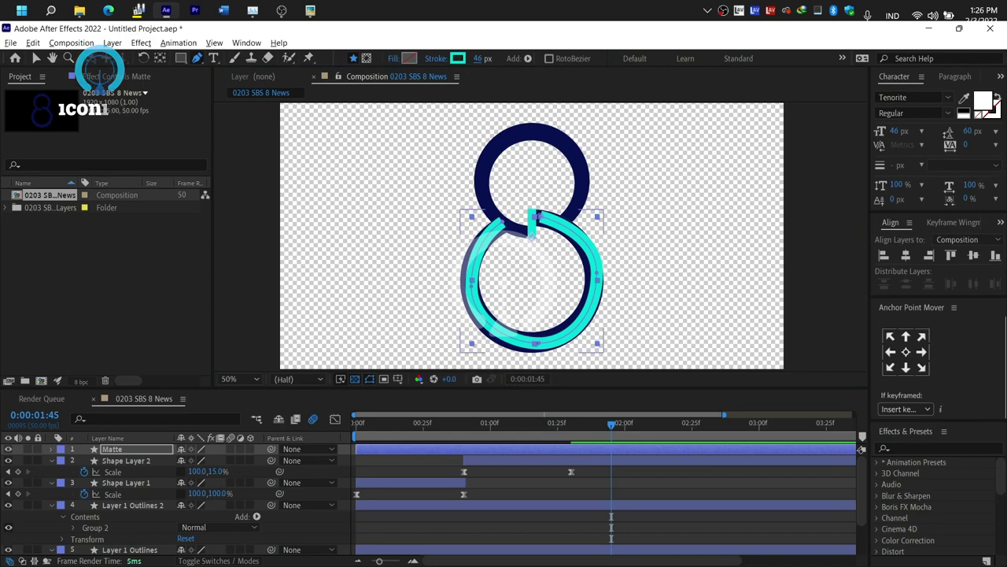
Align the Matte path's bottom point with the lower ring's centre line and widen the stroke to 66 px
{"action": "scroll", "coordinate": [541, 349], "scroll_direction": "up", "scroll_amount": 4}
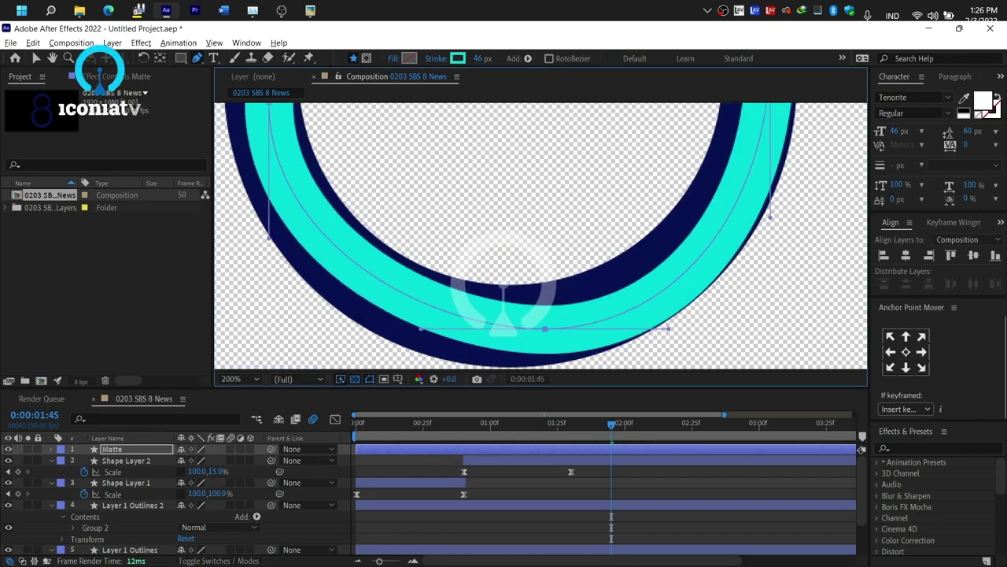
{"action": "key", "text": "shift+slash"}
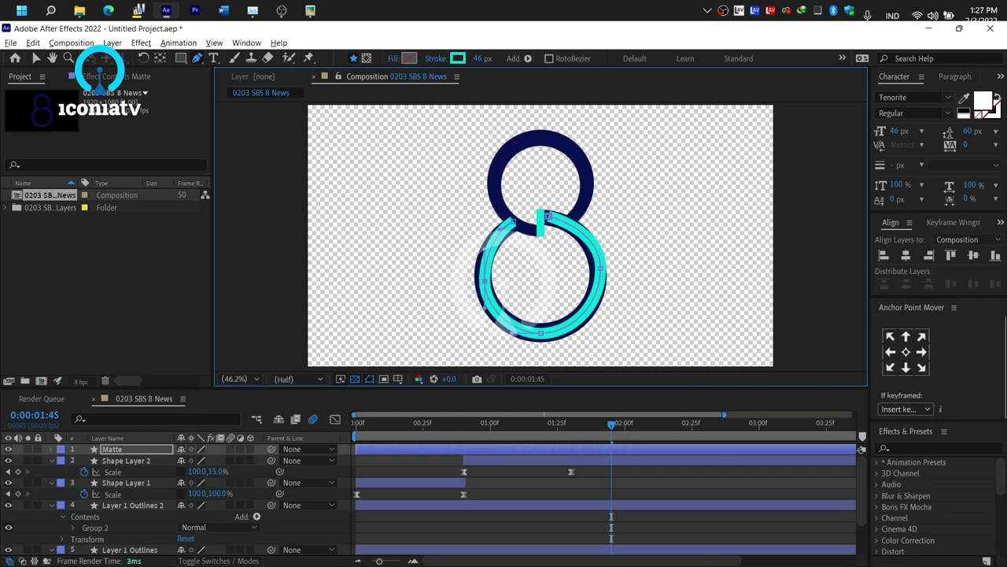
{"action": "scroll", "coordinate": [540, 236], "scroll_direction": "up", "scroll_amount": 5}
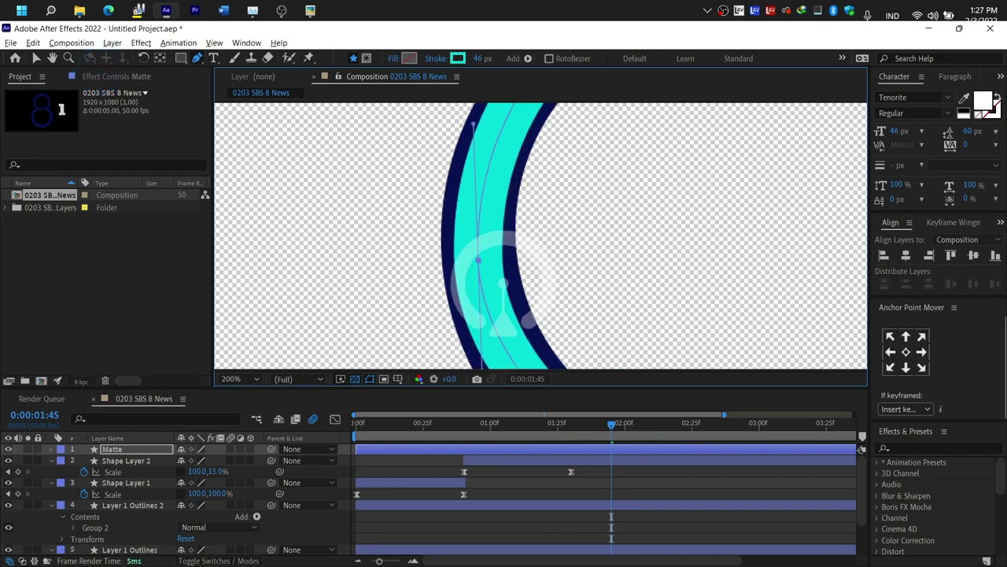
{"action": "scroll", "coordinate": [540, 236], "scroll_direction": "down", "scroll_amount": 5}
{"action": "scroll", "coordinate": [542, 236], "scroll_direction": "up", "scroll_amount": 3}
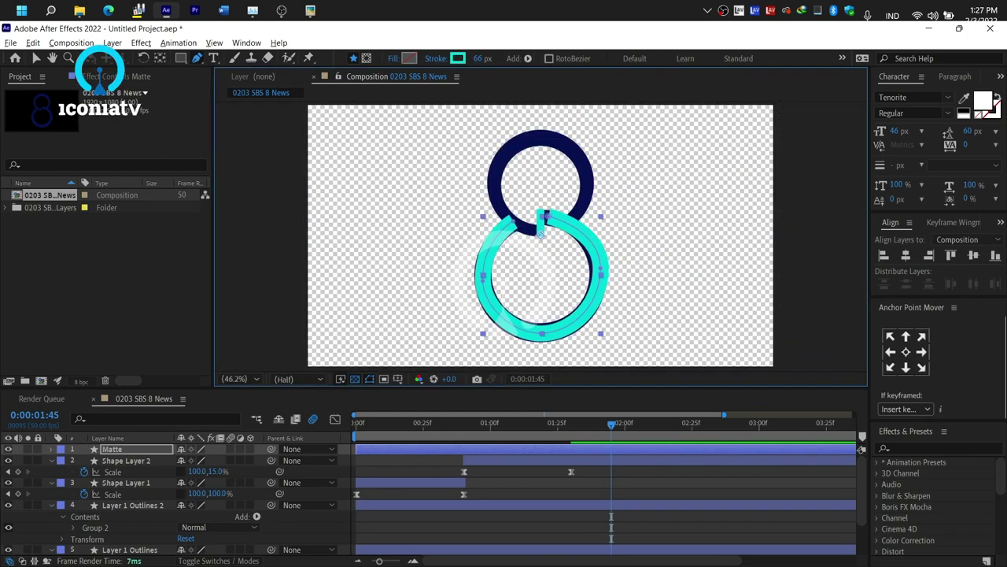
Reshape the right side of the Matte path to follow the lower ring and move its starting point onto the bar at the junction
{"action": "left_click_drag", "start_coordinate": [589, 259], "coordinate": [583, 269]}
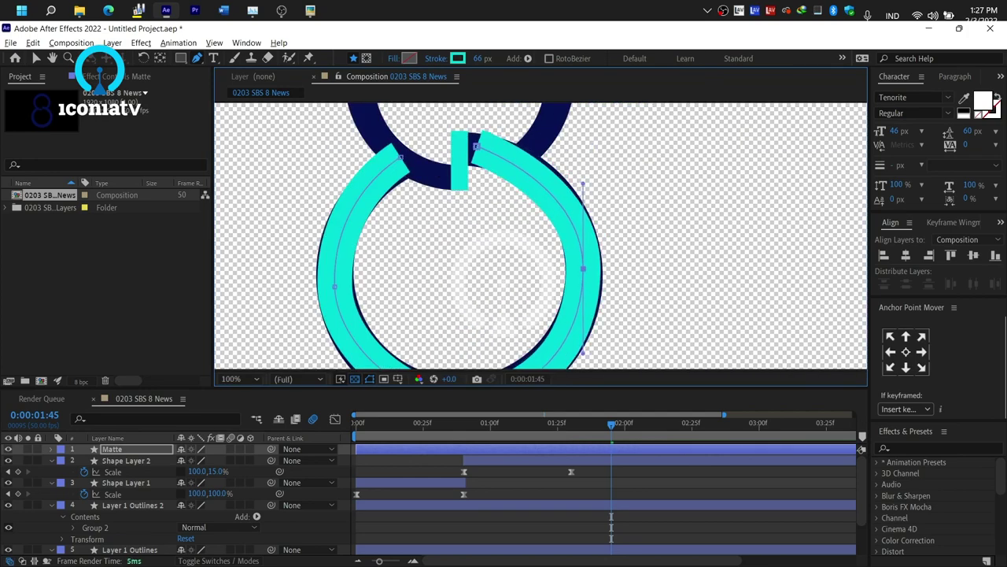
{"action": "mouse_move", "coordinate": [583, 352]}
{"action": "left_mouse_down"}
{"action": "mouse_move", "coordinate": [589, 358]}
{"action": "mouse_move", "coordinate": [583, 348]}
{"action": "left_mouse_up"}
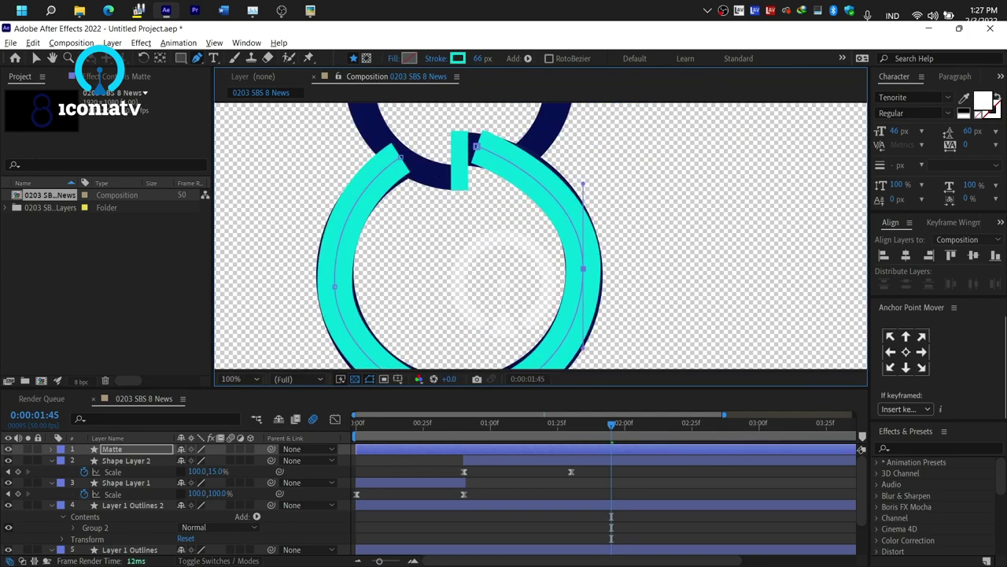
{"action": "left_click_drag", "start_coordinate": [584, 184], "coordinate": [583, 170]}
{"action": "left_click_drag", "start_coordinate": [477, 146], "coordinate": [464, 149]}
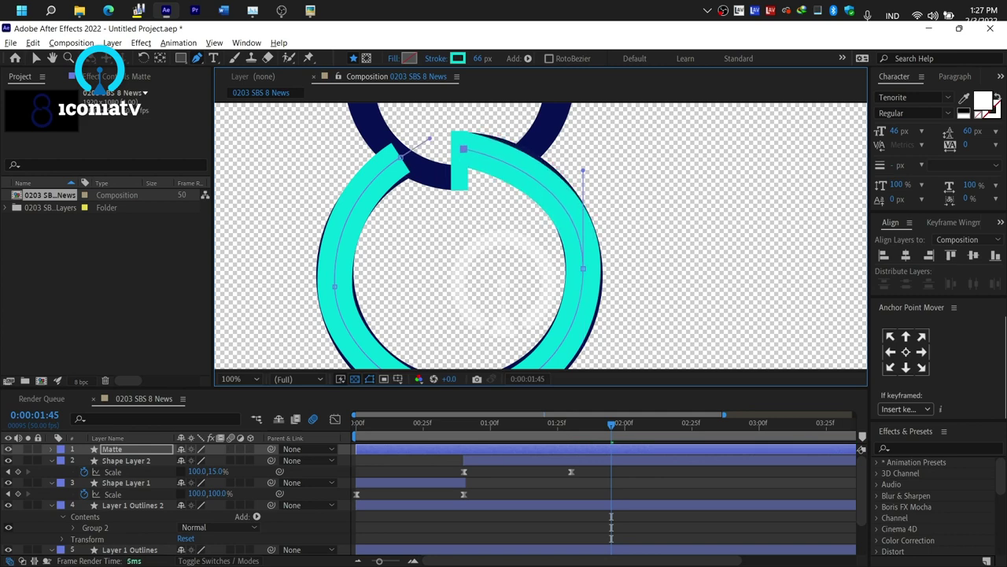
{"action": "left_click_drag", "start_coordinate": [583, 170], "coordinate": [583, 158]}
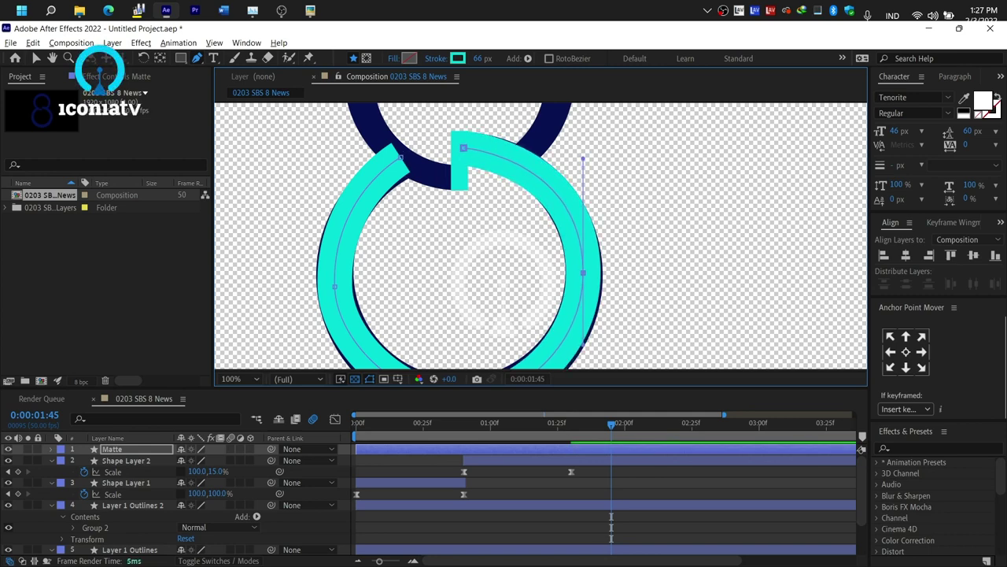
Refine the bottom and left curves of the Matte path and widen its stroke to 80 px to cover the lower ring
{"action": "left_click_drag", "start_coordinate": [503, 276], "coordinate": [539, 217]}
{"action": "key", "text": "v"}
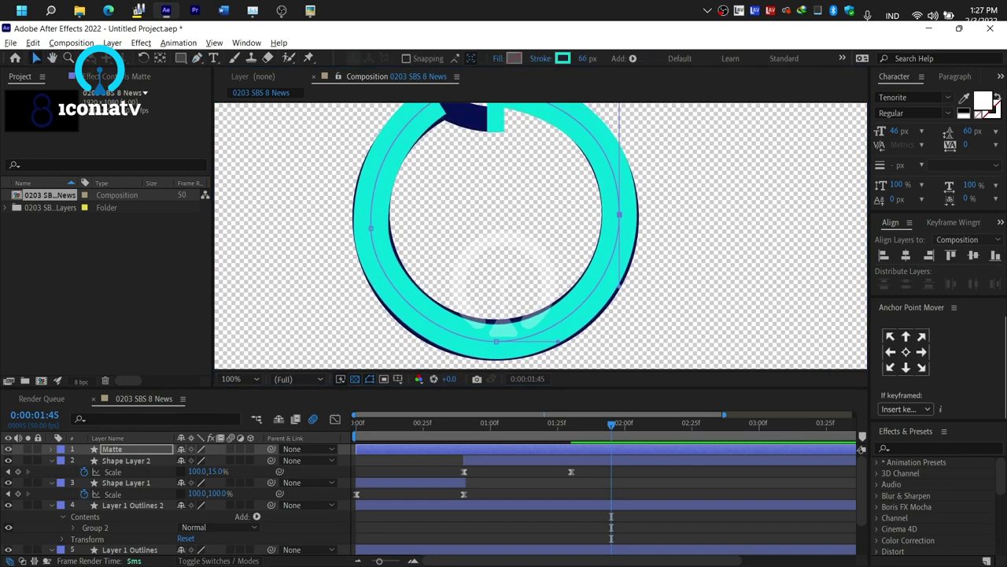
{"action": "left_click_drag", "start_coordinate": [557, 341], "coordinate": [547, 341]}
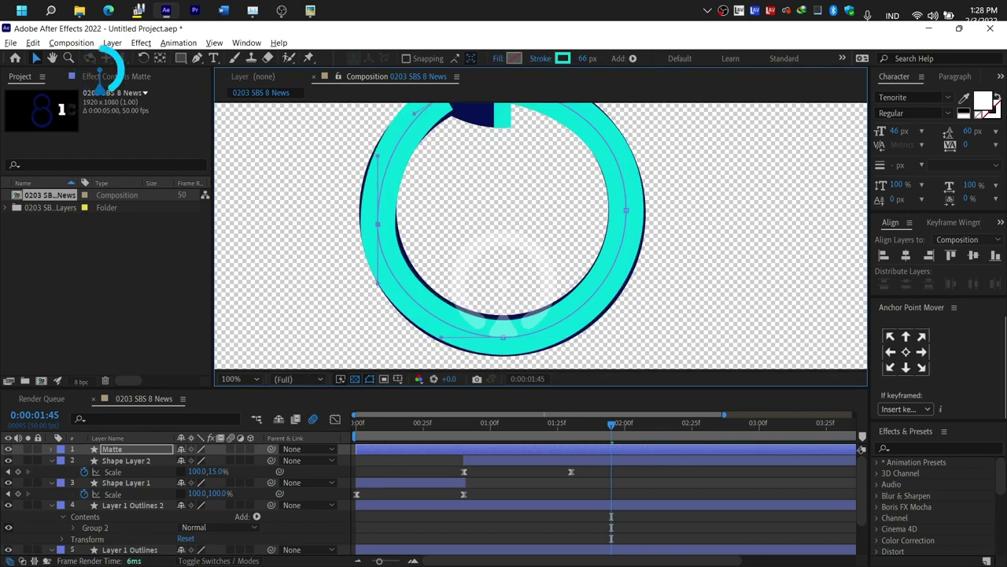
{"action": "key", "text": "ctrl+z"}
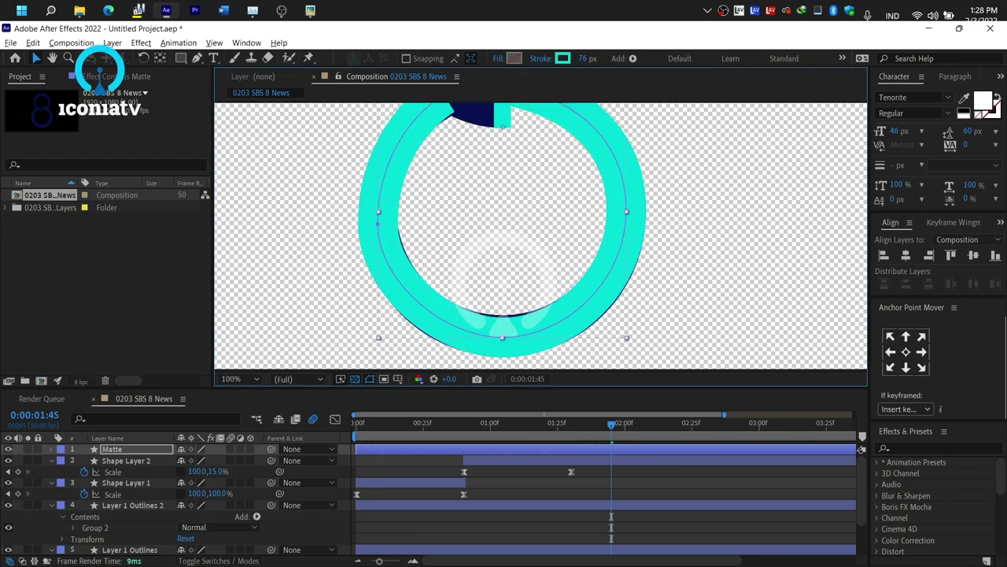
{"action": "key", "text": "g"}
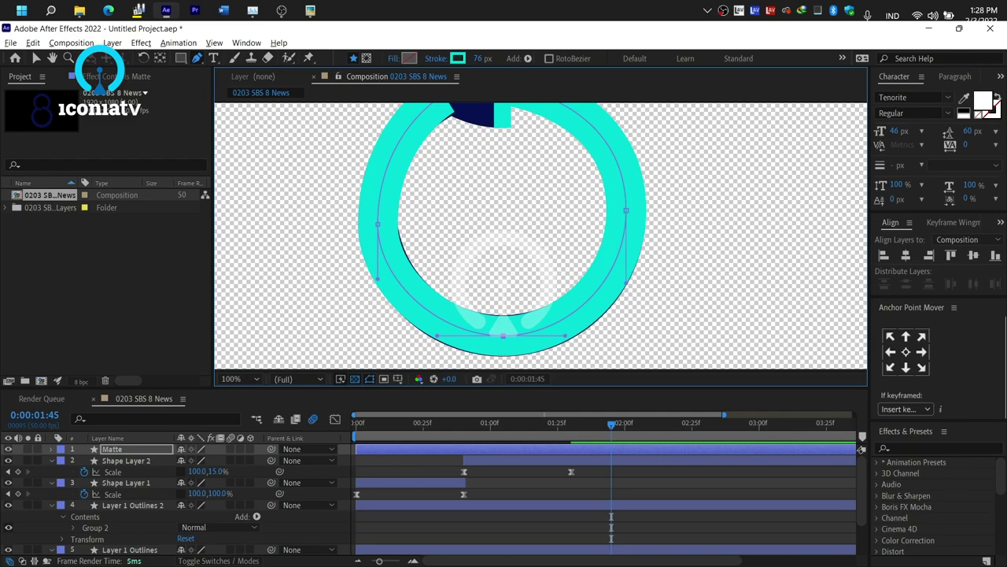
{"action": "key", "text": "shift+slash"}
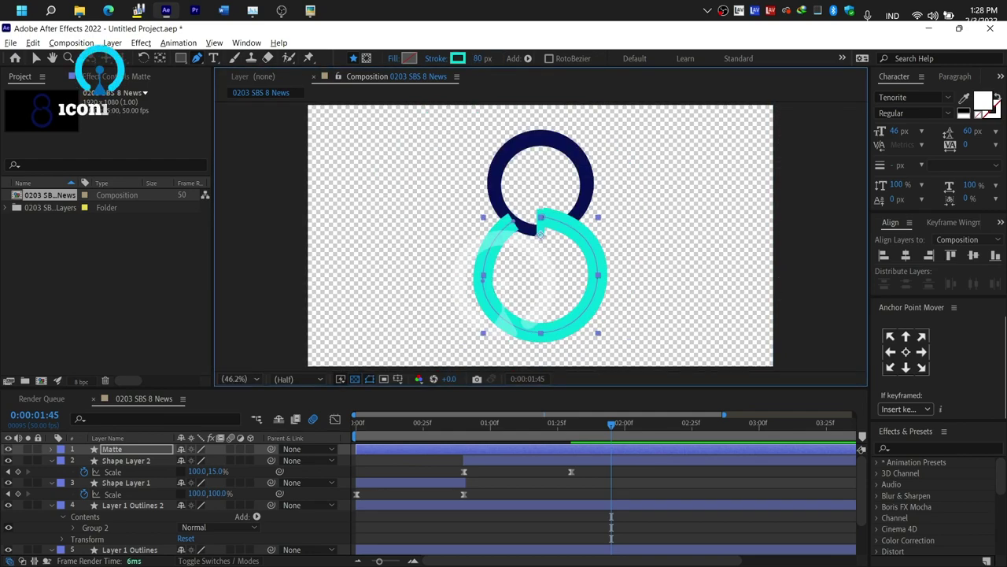
Try to use the Matte layer as an alpha matte for Shape Layer 2
{"action": "left_click", "coordinate": [126, 460]}
{"action": "left_click", "coordinate": [216, 560]}
{"action": "left_click", "coordinate": [249, 461]}
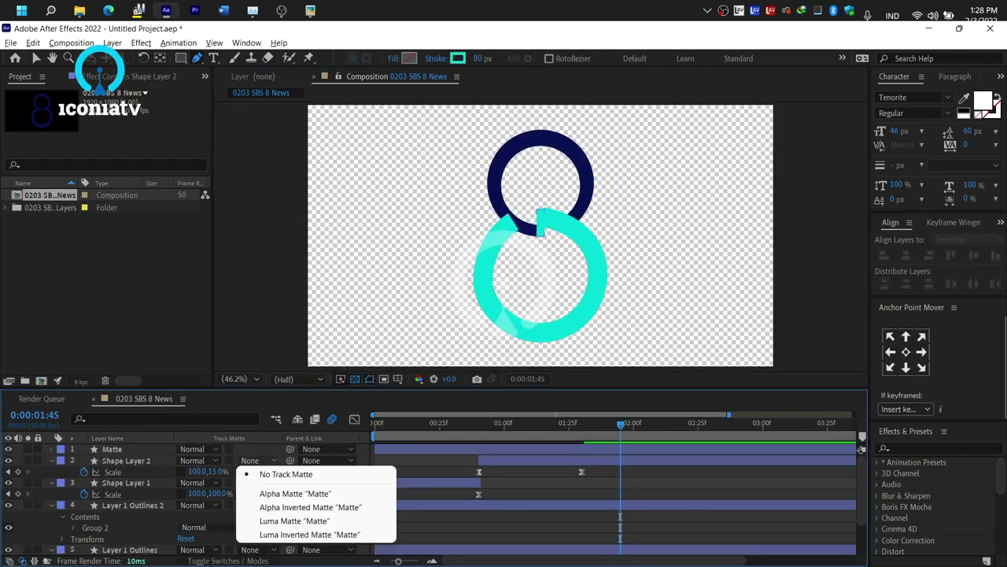
{"action": "left_click", "coordinate": [295, 492]}
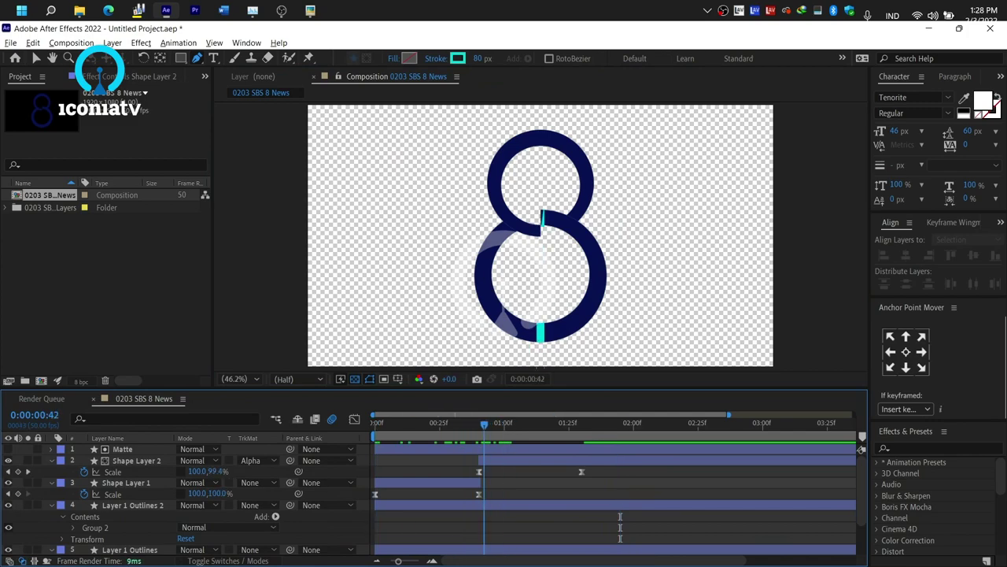
Move the Matte layer directly above Layer 1 Outlines 2 and apply it as that layer's alpha matte
{"action": "key", "text": "ctrl+bracketleft"}
{"action": "key", "text": "ctrl+bracketleft"}
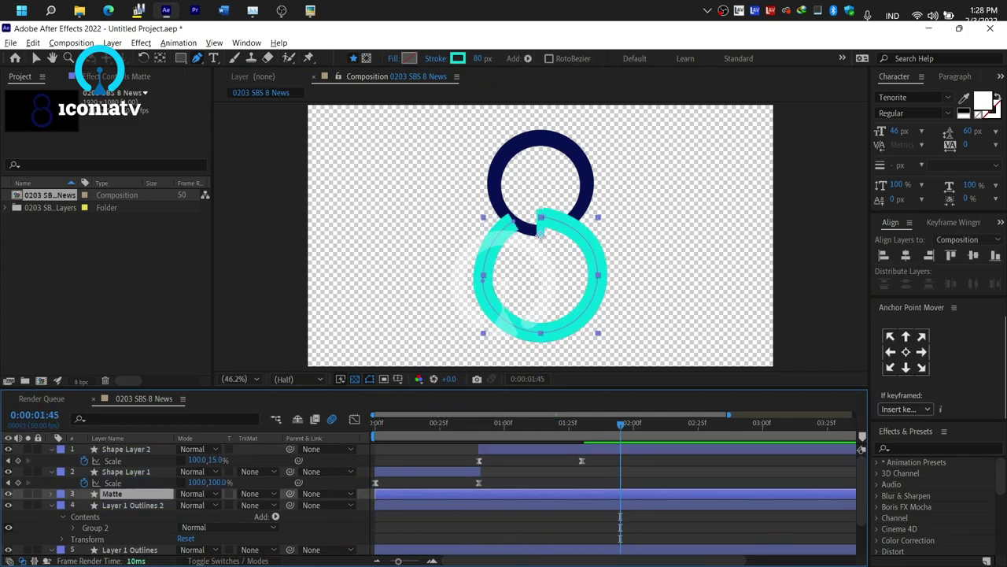
{"action": "left_click", "coordinate": [260, 504]}
{"action": "left_click", "coordinate": [295, 447]}
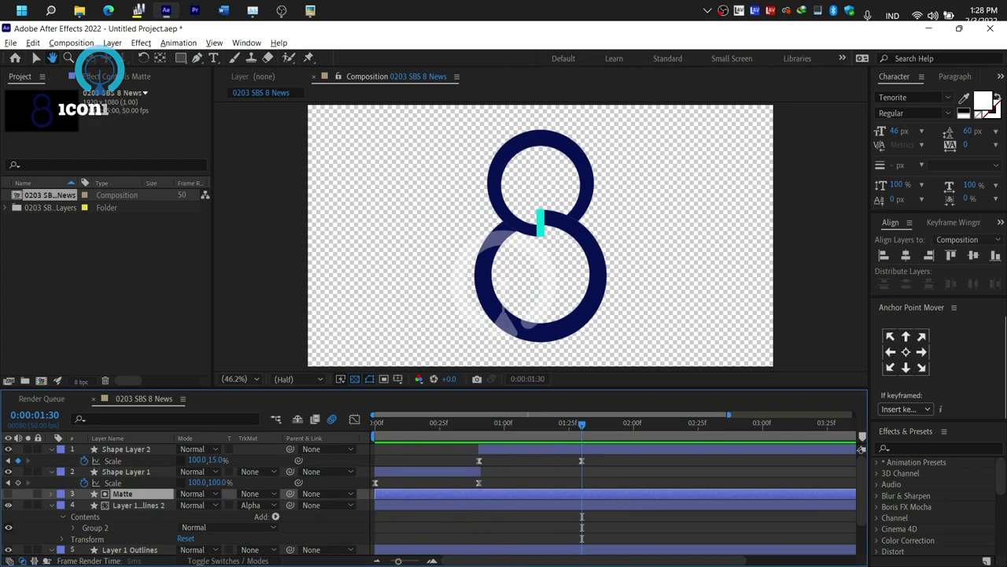
Expand the Matte layer's contents and add Trim Paths to it
{"action": "key", "text": "g"}
{"action": "left_click", "coordinate": [51, 504]}
{"action": "left_click", "coordinate": [51, 494]}
{"action": "left_click", "coordinate": [63, 505]}
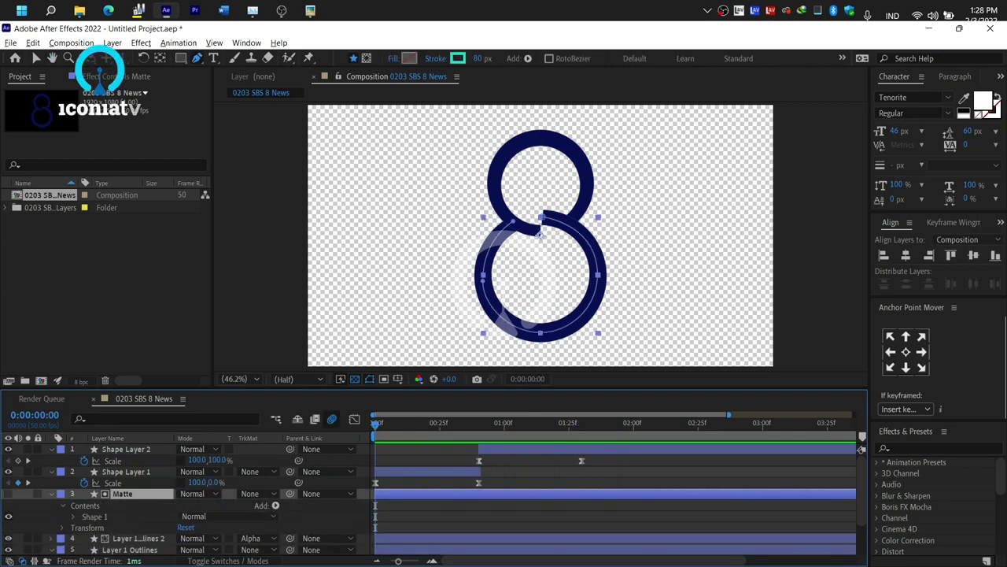
{"action": "left_click", "coordinate": [276, 505]}
{"action": "left_click", "coordinate": [264, 419]}
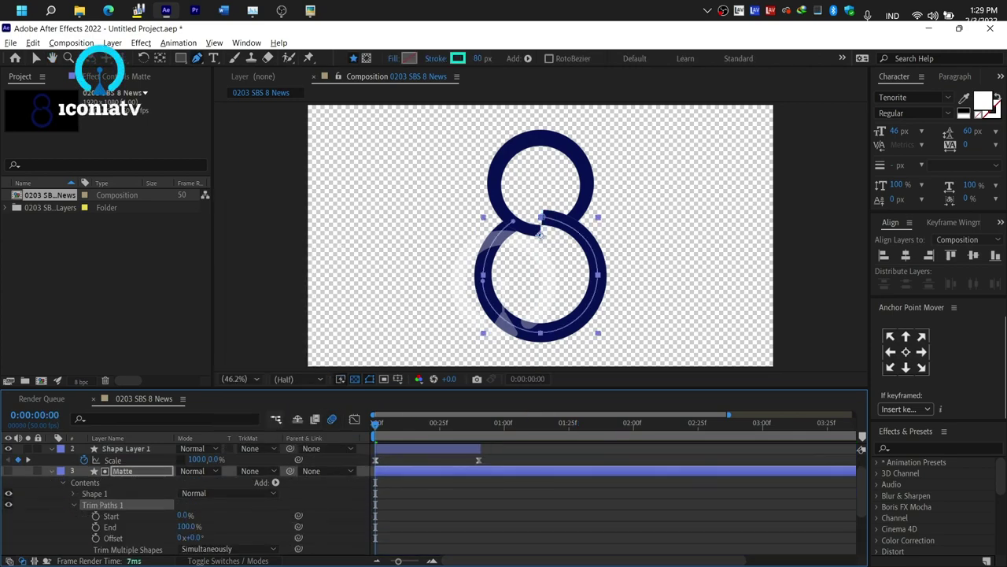
Keyframe the Trim Paths End from 0% at 0:00:00:00 to 100% at 0:00:01:00 and ease both keyframes
{"action": "left_click_drag", "start_coordinate": [185, 526], "coordinate": [107, 526]}
{"action": "key", "text": "k"}
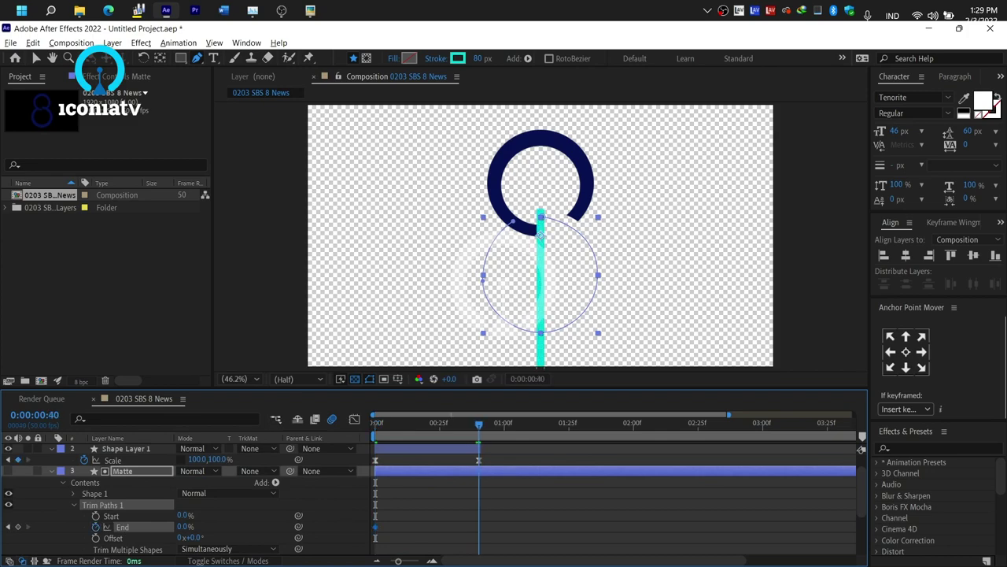
{"action": "left_click_drag", "start_coordinate": [336, 513], "coordinate": [562, 540]}
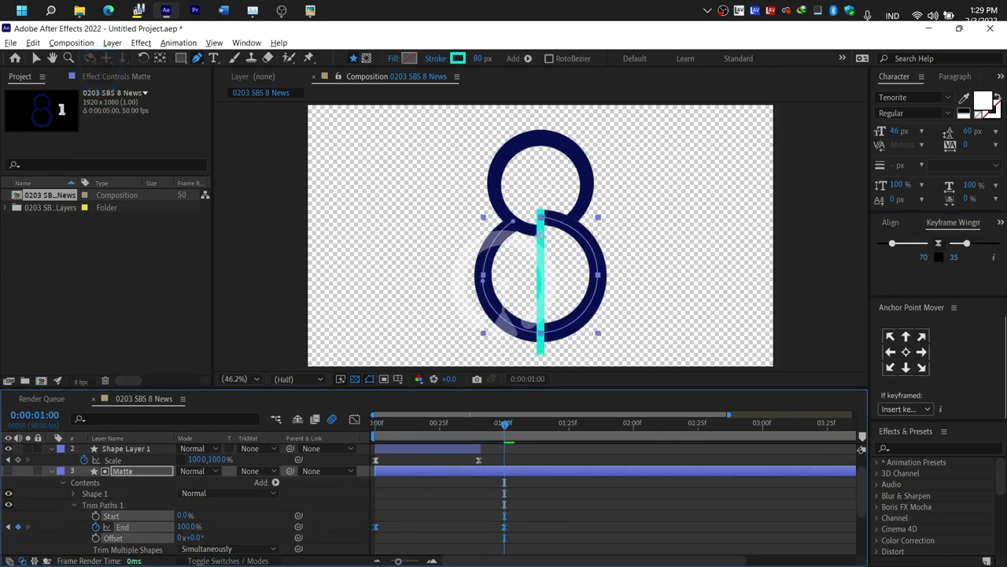
Preview the ring reveal and shift the Matte layer to start at 0:00:01:30
{"action": "key", "text": "bracketleft"}
{"action": "key", "text": "space"}
{"action": "key", "text": "ctrl+d"}
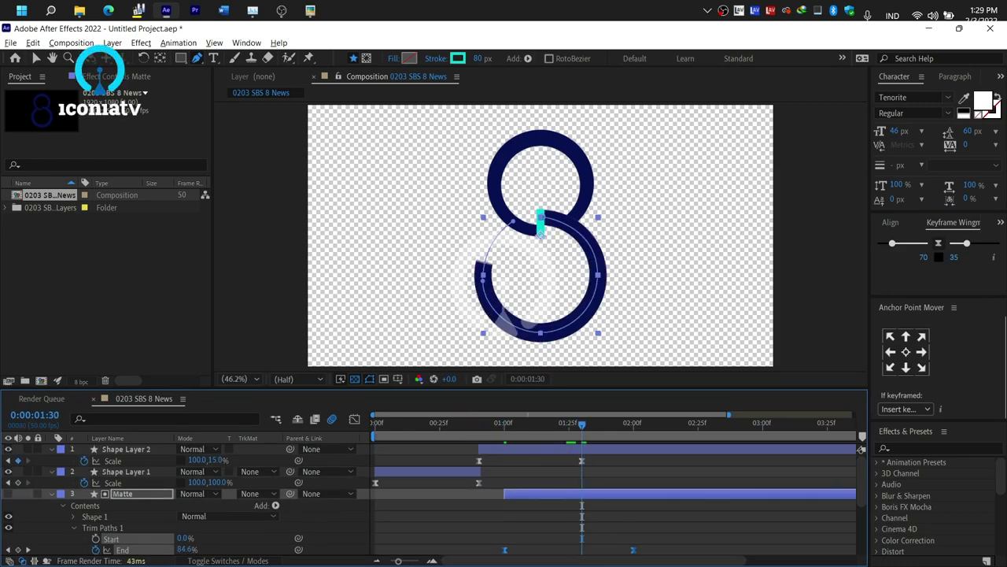
{"action": "key", "text": "bracketleft"}
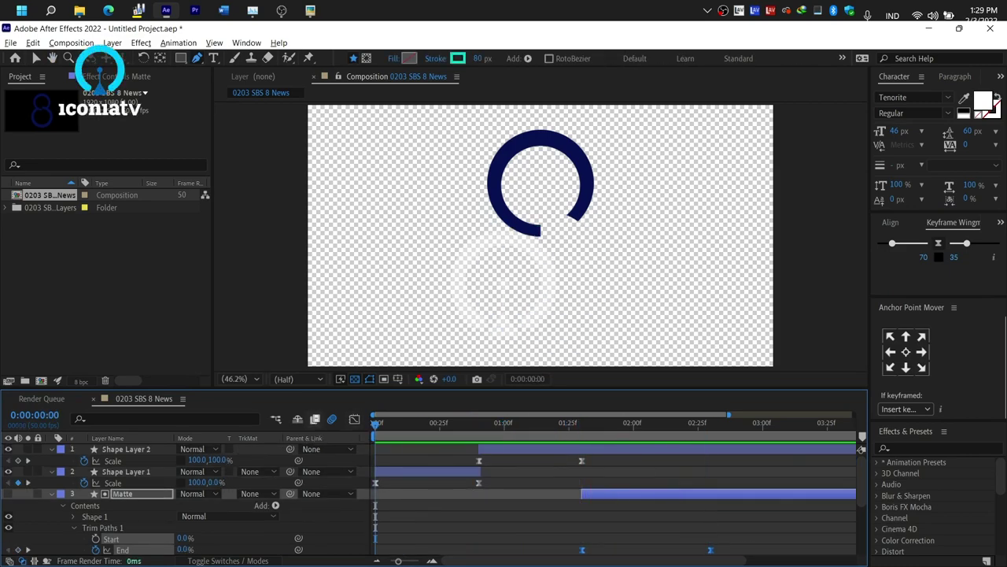
Collapse the properties of the bar and matte layers and play back the animation from the start
{"action": "left_click", "coordinate": [60, 471]}
{"action": "left_click", "coordinate": [100, 220]}
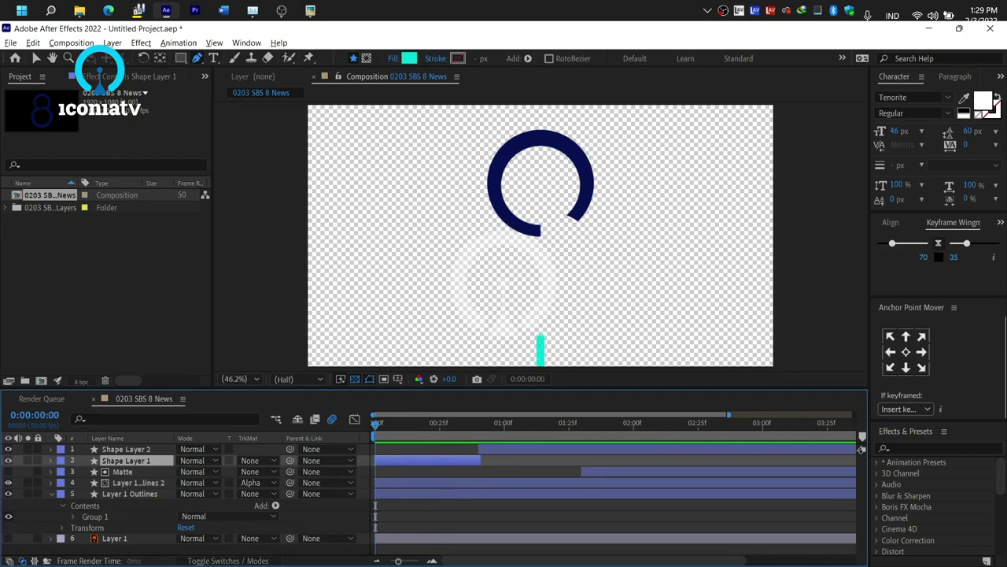
{"action": "key", "text": "space"}
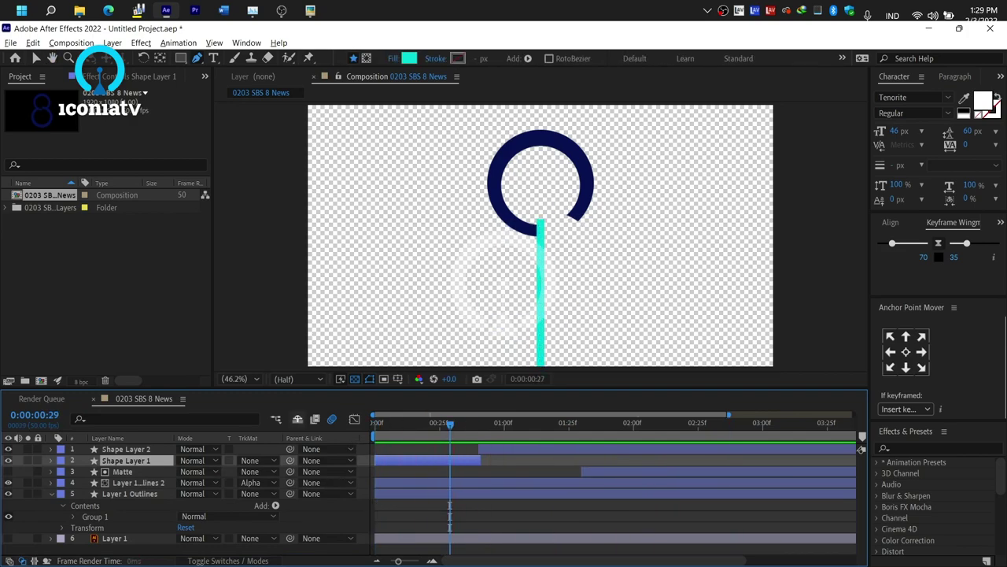
Duplicate the Matte layer, place the copy directly above Layer 1 Outlines, and delete its Shape 1, keeping only Trim Paths
{"action": "key", "text": "ctrl+Down"}
{"action": "key", "text": "ctrl+d"}
{"action": "key", "text": "ctrl+bracketleft"}
{"action": "key", "text": "ctrl+bracketleft"}
{"action": "key", "text": "ctrl+Right"}
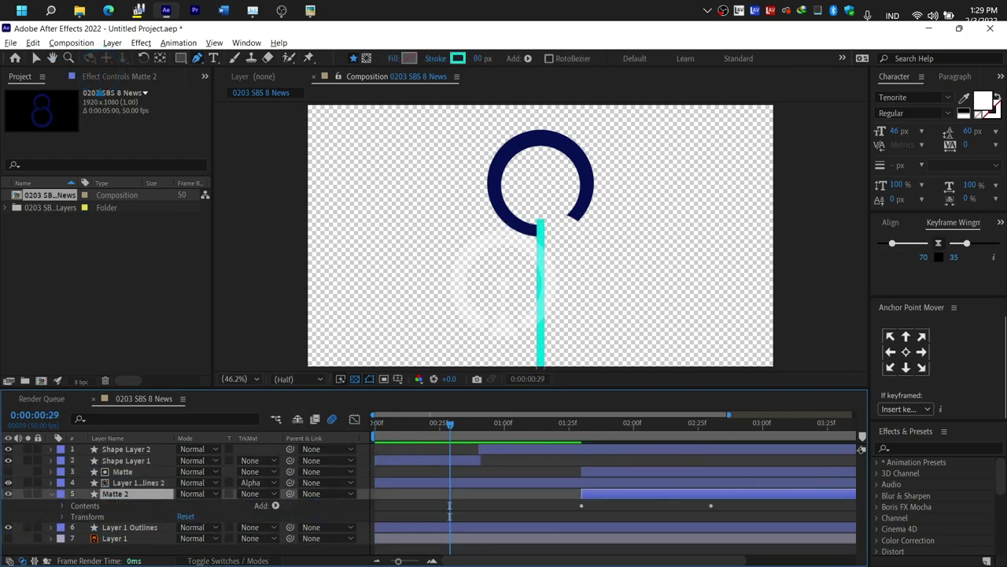
{"action": "key", "text": "slash"}
{"action": "left_click_drag", "start_coordinate": [543, 237], "coordinate": [619, 311]}
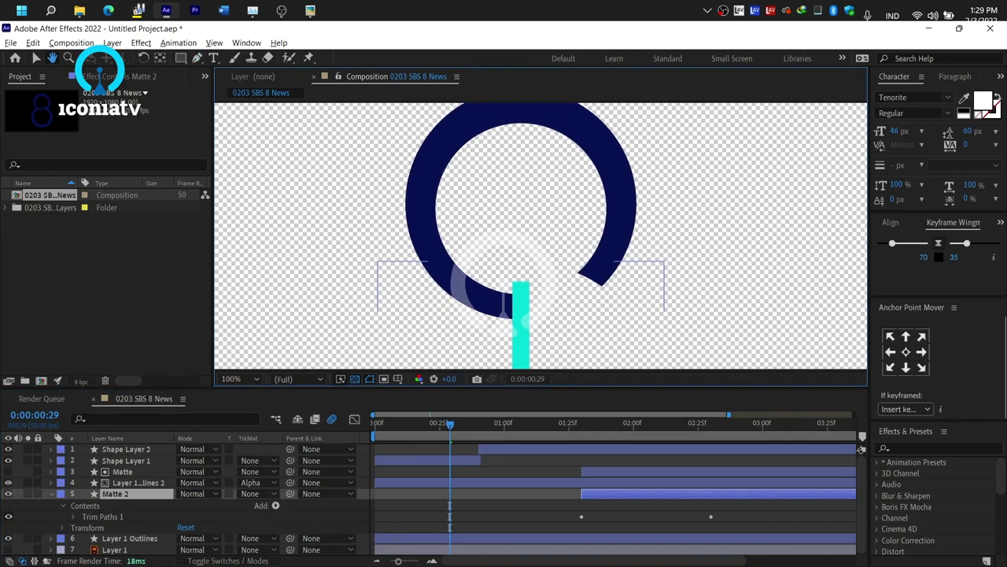
Trace the centreline of the upper ring with the Pen tool as an open 80 px turquoise stroke, curving it to cover the ring end
{"action": "key", "text": "g"}
{"action": "left_click", "coordinate": [420, 203]}
{"action": "left_click", "coordinate": [517, 304]}
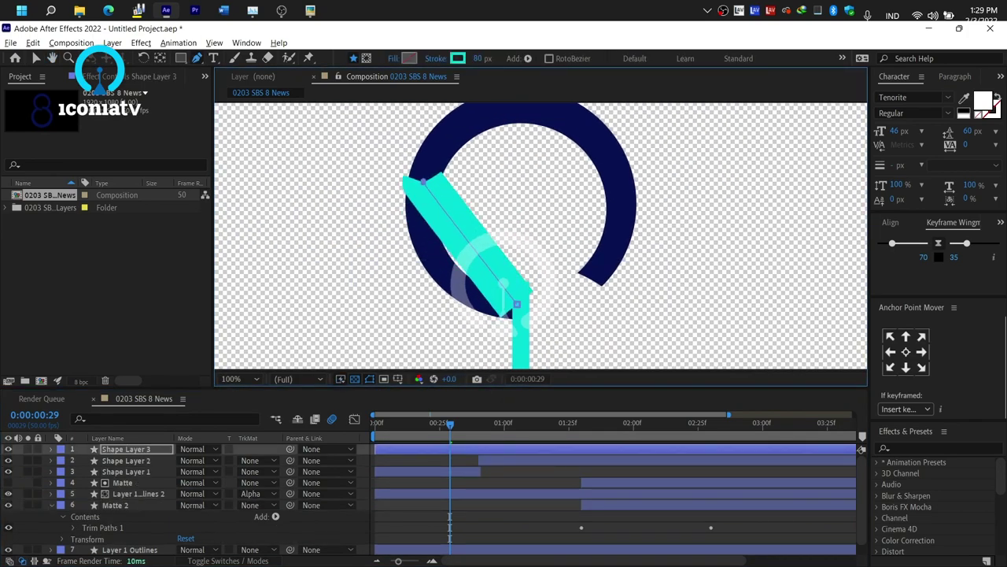
{"action": "left_click_drag", "start_coordinate": [419, 203], "coordinate": [417, 282]}
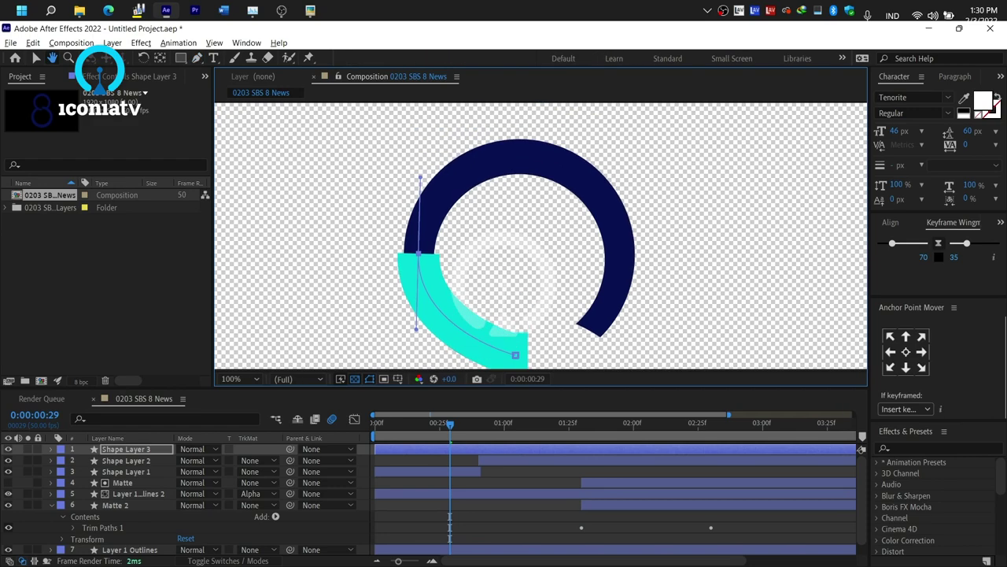
{"action": "scroll", "coordinate": [520, 237], "scroll_direction": "up", "scroll_amount": 2}
{"action": "left_click_drag", "start_coordinate": [519, 155], "coordinate": [562, 156]}
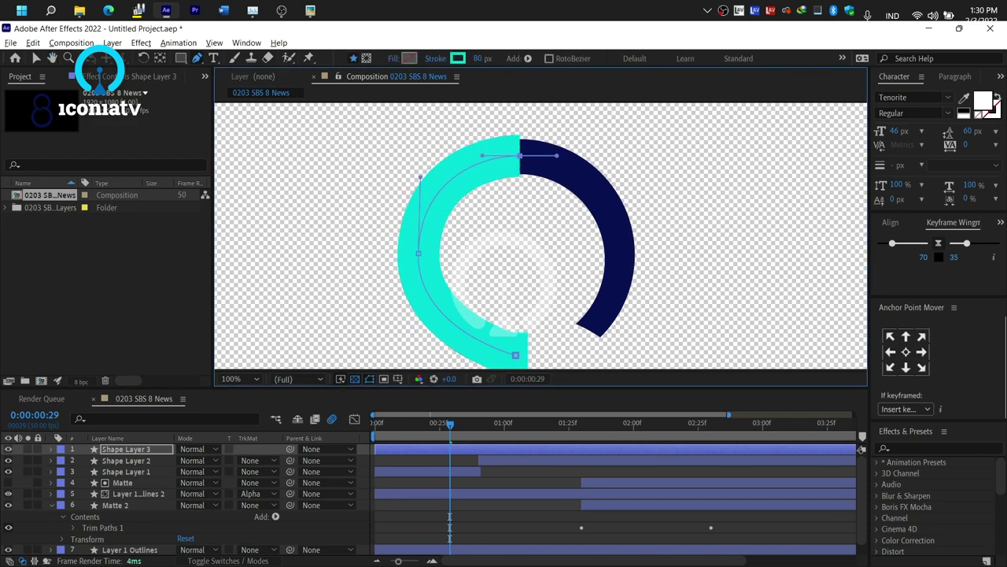
{"action": "left_click_drag", "start_coordinate": [616, 237], "coordinate": [616, 277]}
{"action": "left_click", "coordinate": [576, 339]}
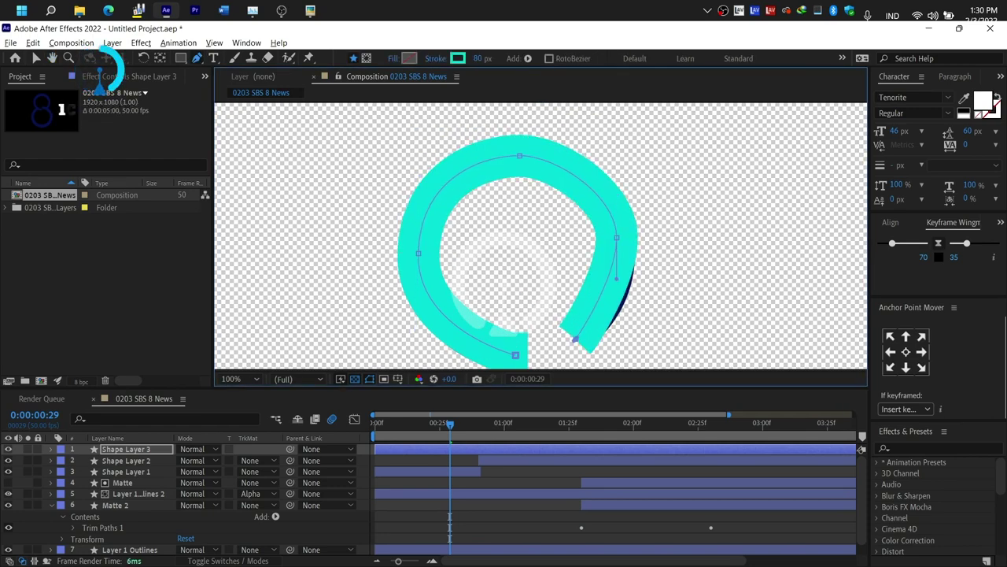
{"action": "left_click_drag", "start_coordinate": [575, 338], "coordinate": [558, 348]}
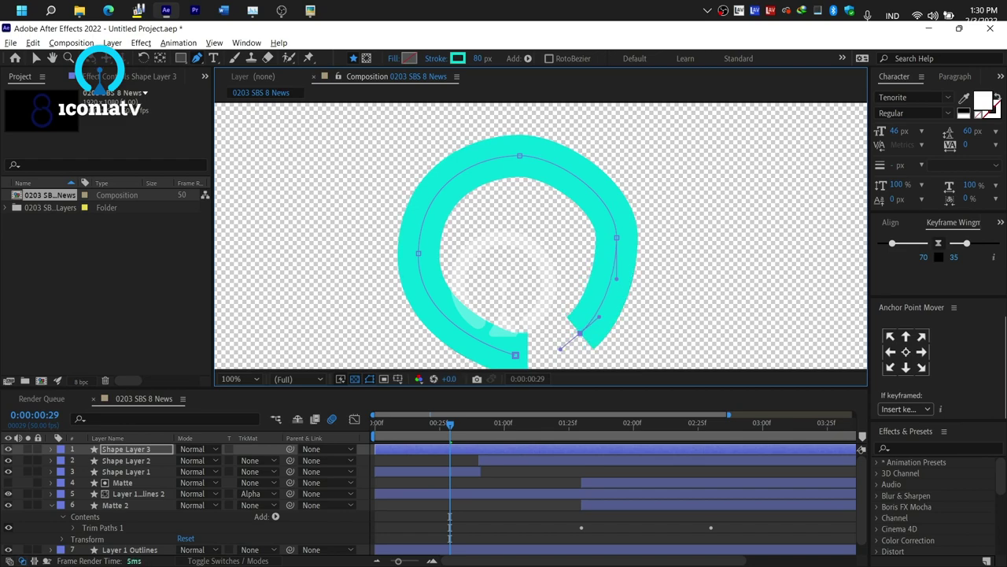
{"action": "left_click_drag", "start_coordinate": [616, 291], "coordinate": [616, 290]}
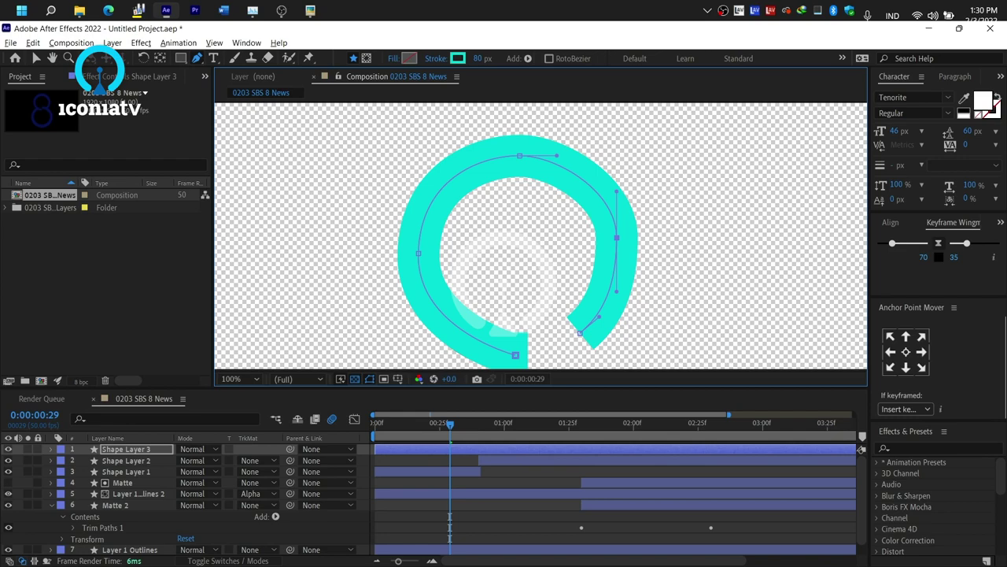
Move Shape Layer 3 down the layer stack to directly above Layer 1 Outlines
{"action": "key", "text": "shift+/"}
{"action": "key", "text": "ctrl+["}
{"action": "key", "text": "ctrl+["}
{"action": "key", "text": "ctrl+["}
{"action": "key", "text": "ctrl+["}
{"action": "key", "text": "ctrl+["}
Transfer Trim Paths 1 from Matte 2 to Shape Layer 3, start that layer at 0:00:01:30, and delete Matte 2
{"action": "left_click", "coordinate": [114, 494]}
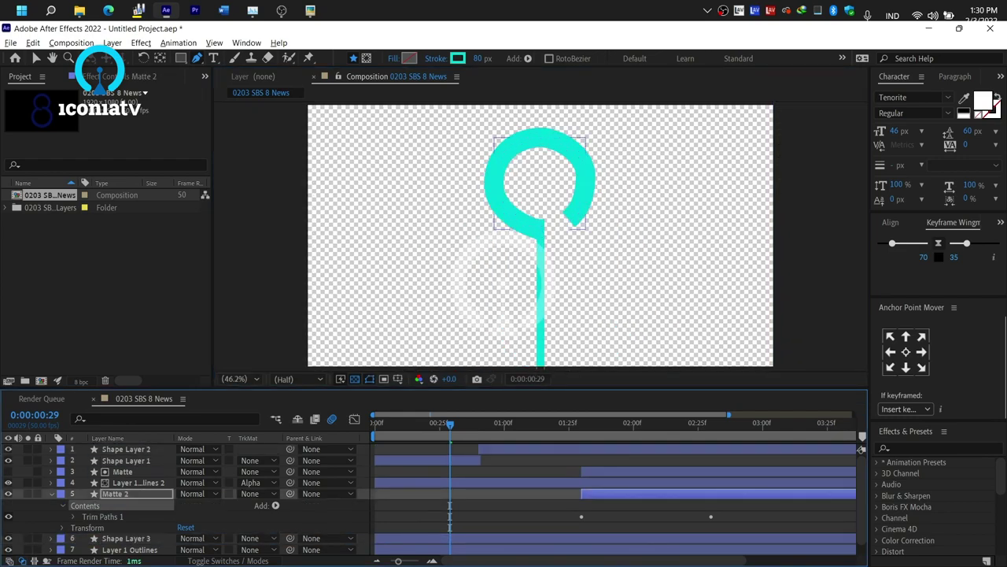
{"action": "left_click", "coordinate": [63, 505]}
{"action": "left_click", "coordinate": [126, 527]}
{"action": "key", "text": "k"}
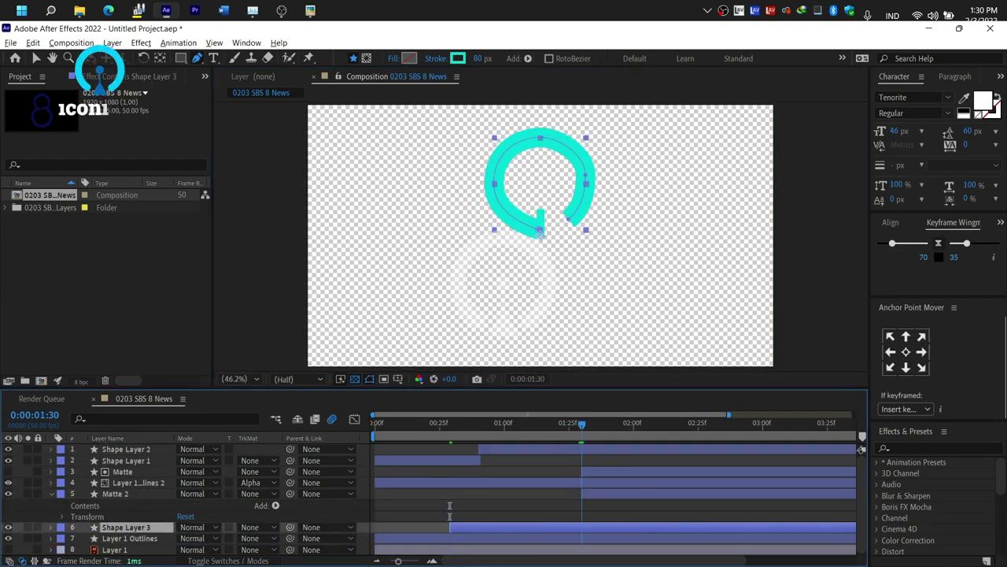
{"action": "key", "text": "ctrl+Up"}
{"action": "key", "text": "Delete"}
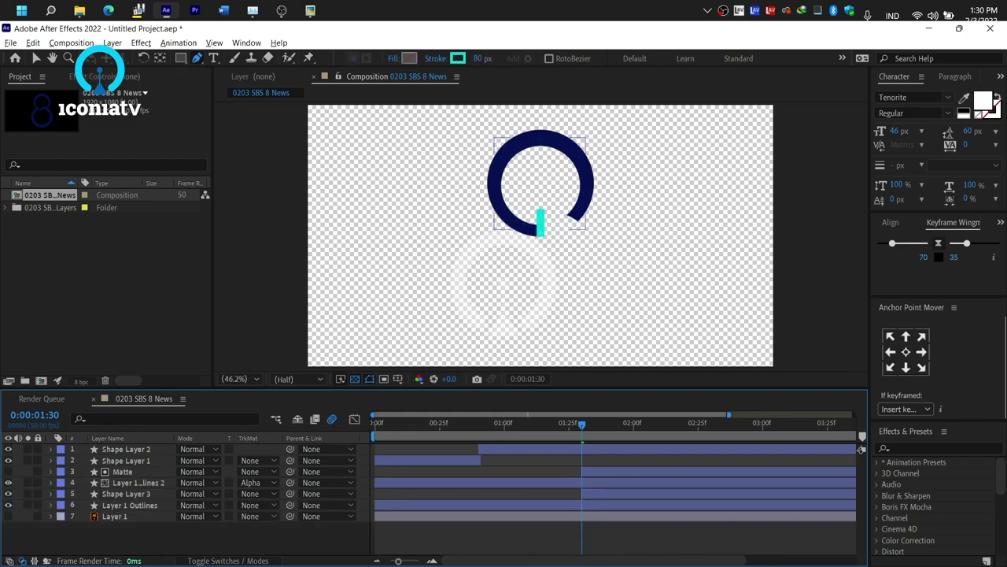
Rename Shape Layer 3 as Matte 2 and use it as the alpha matte of Layer 1 Outlines
{"action": "key", "text": "Return"}
{"action": "type", "text": "Matte 2"}
{"action": "left_click", "coordinate": [260, 505]}
{"action": "left_click", "coordinate": [268, 450]}
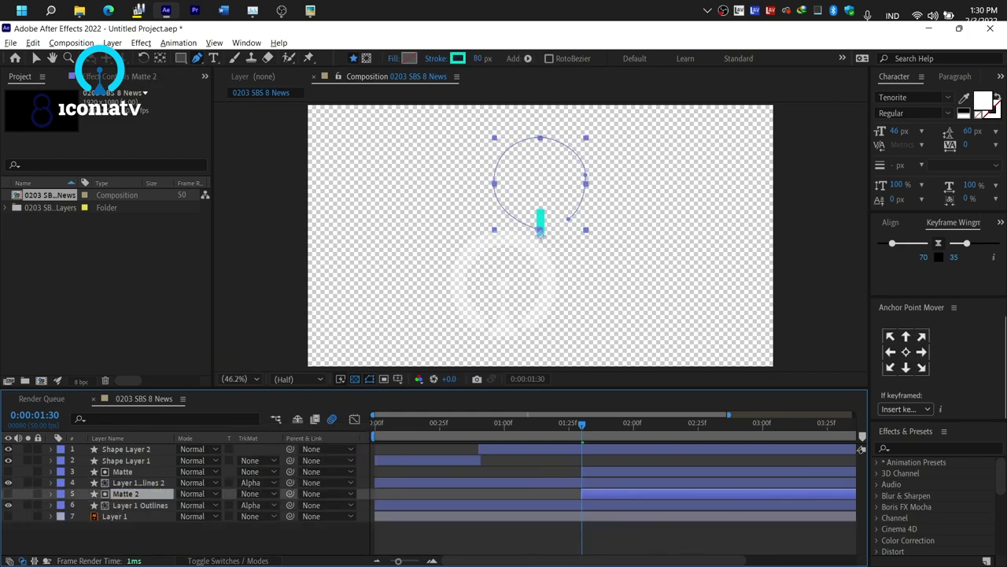
Play back the animation from the start to check both ring reveals
{"action": "key", "text": "Home"}
{"action": "key", "text": "space"}
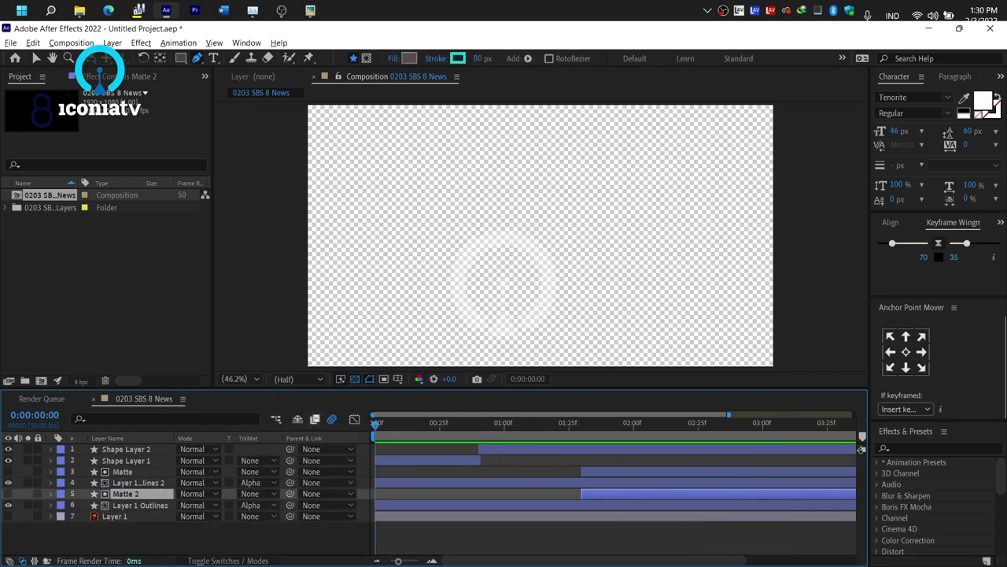
{"action": "key", "text": "space"}
Enable motion blur on all layers and preview the animation from the start
{"action": "key", "text": "ctrl+a"}
{"action": "key", "text": "F4"}
{"action": "key", "text": "F2"}
{"action": "key", "text": "Home"}
{"action": "key", "text": "space"}
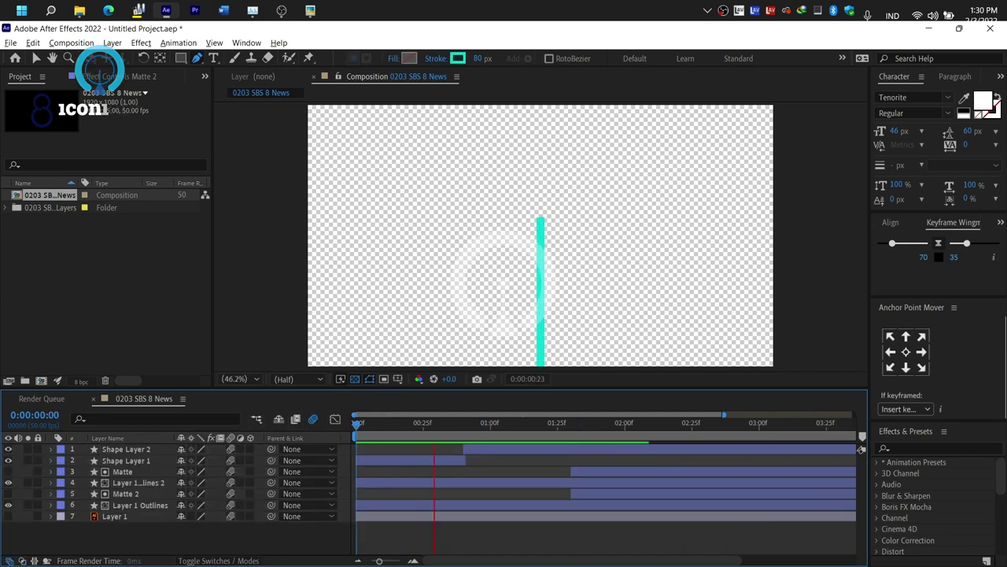
{"action": "key", "text": "alt+Tab"}
{"action": "key", "text": "Escape"}
{"action": "left_click", "coordinate": [139, 9]}
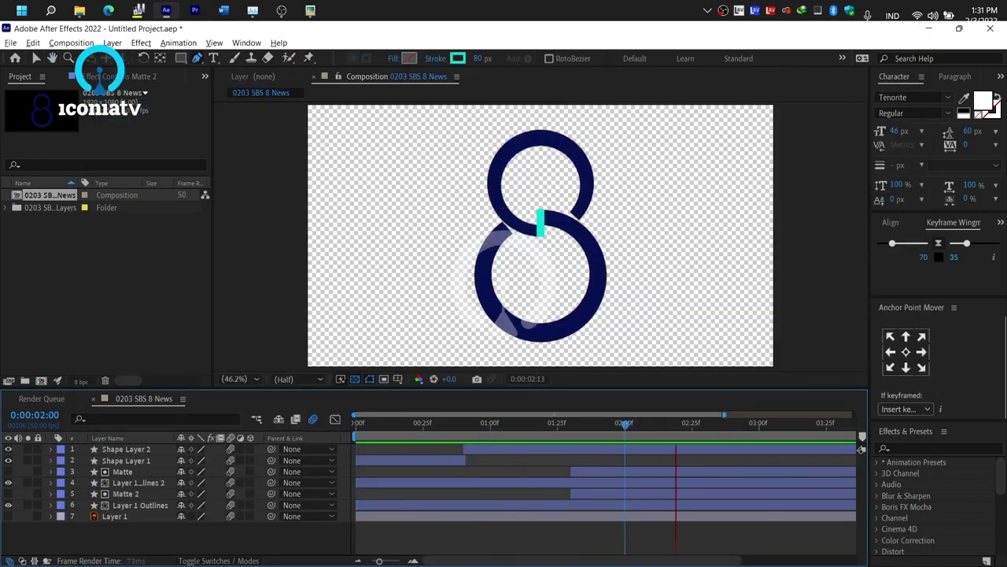
Duplicate the Shape Layer 2 bar, start the copy at 0:00:01:30, and set its first Scale keyframe to 100, 15%
{"action": "key", "text": "space"}
{"action": "left_click_drag", "start_coordinate": [535, 209], "coordinate": [546, 239]}
{"action": "key", "text": "s"}
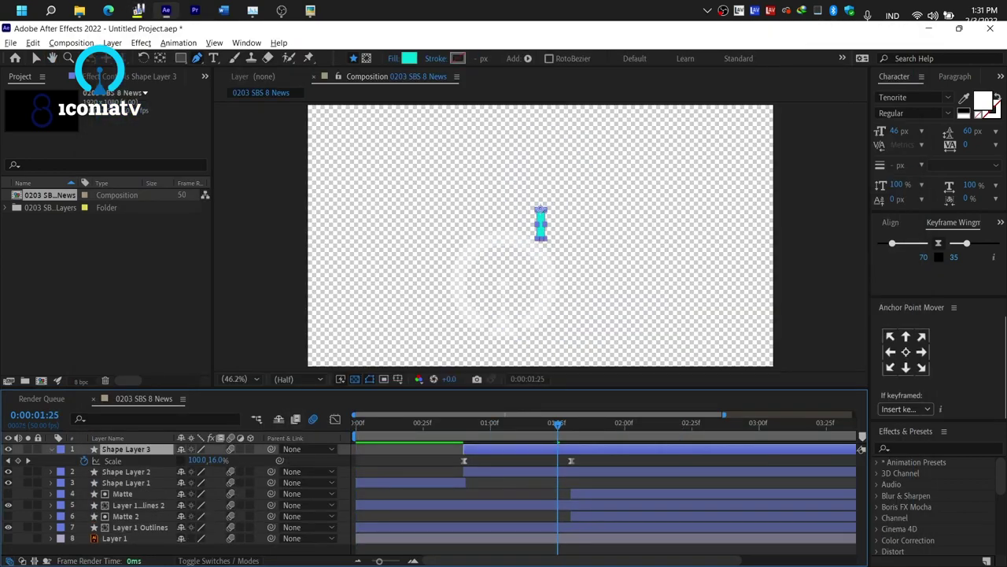
{"action": "key", "text": "bracketleft"}
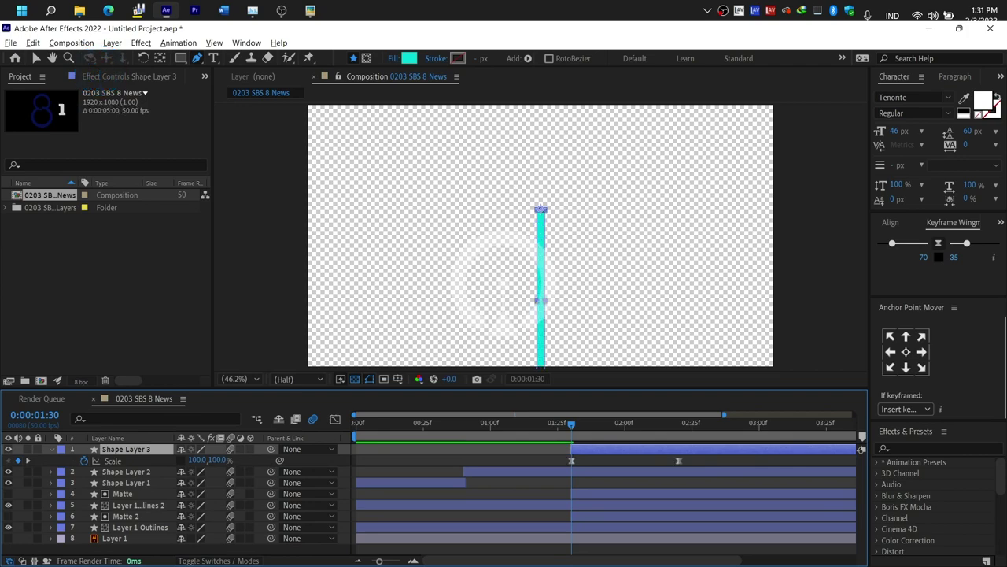
{"action": "type", "text": "15"}
{"action": "key", "text": "Return"}
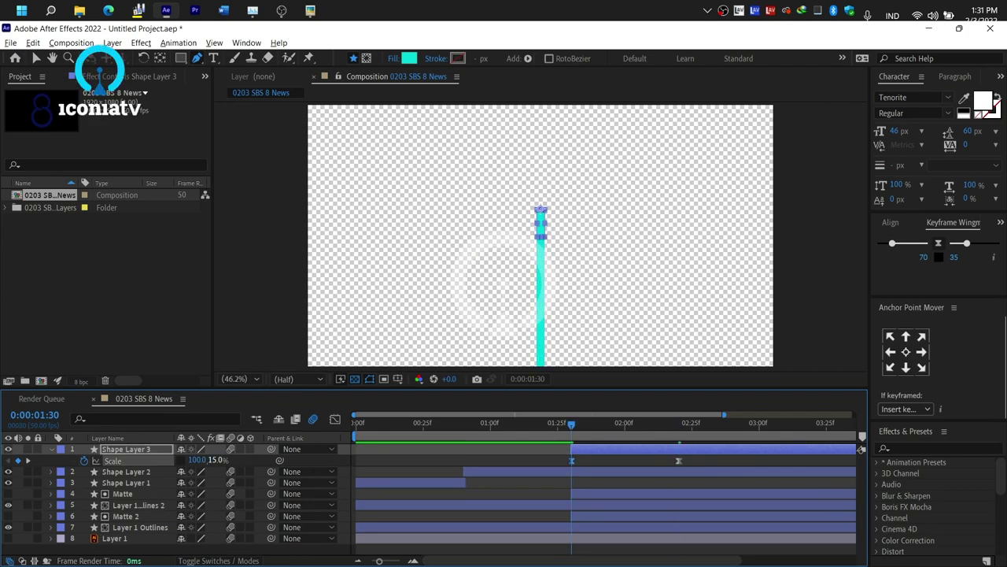
Set the copied bar's second Scale keyframe at 0:00:02:20 to 0, 15%
{"action": "key", "text": "k"}
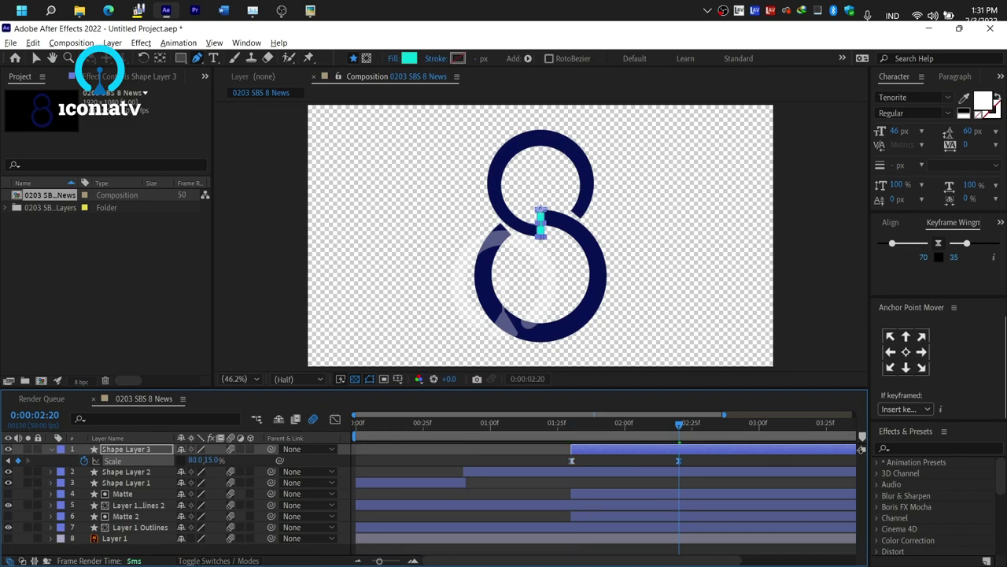
{"action": "key", "text": "period"}
{"action": "key", "text": "period"}
{"action": "key", "text": "period"}
{"action": "key", "text": "period"}
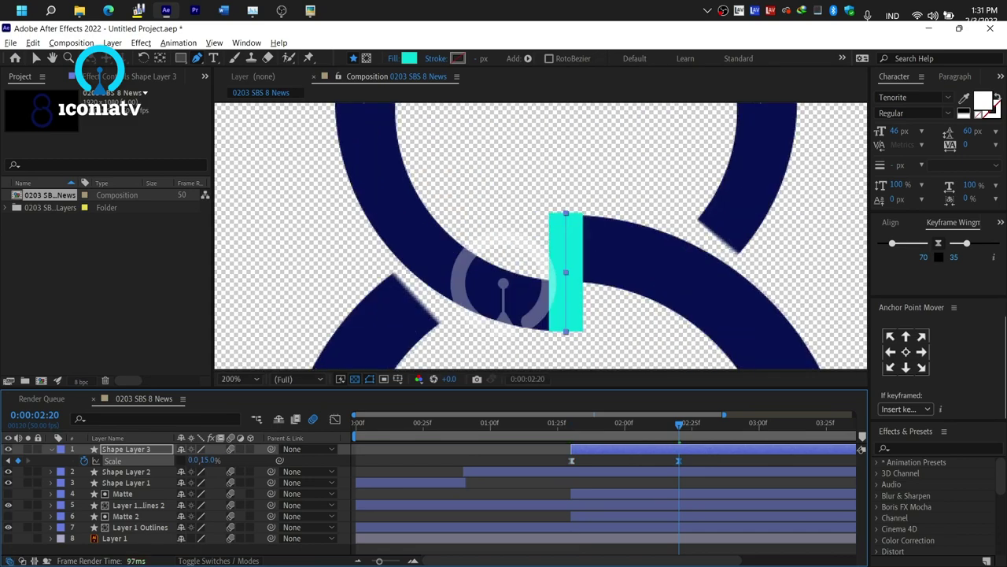
Centre the anchor point of the copied bar and trim Shape Layer 2 to end at 0:00:01:30
{"action": "key", "text": "j"}
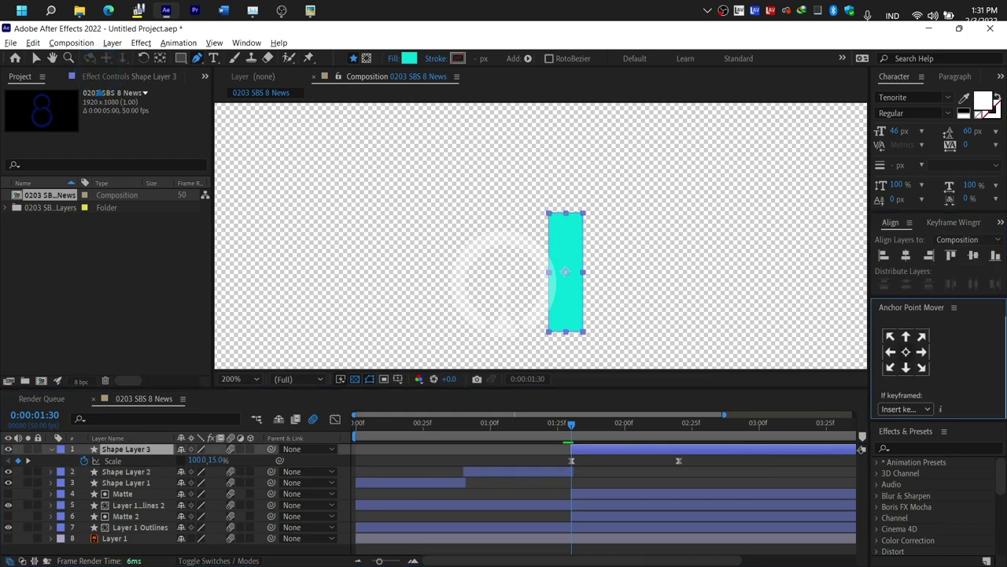
Play back the whole animation from the start and inspect the ring junction after the bar shrinks
{"action": "key", "text": "Home"}
{"action": "key", "text": "space"}
{"action": "key", "text": "shift+slash"}
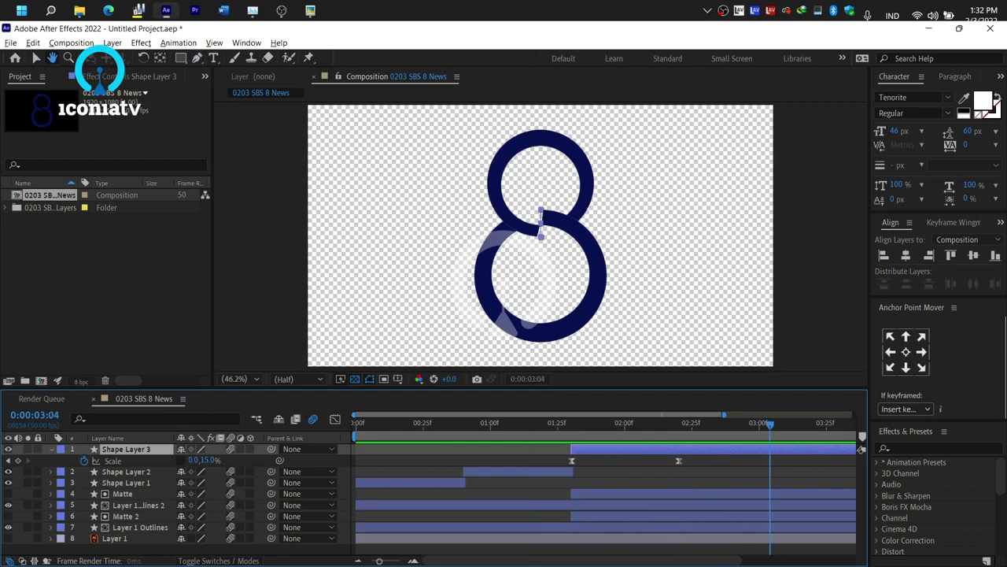
{"action": "key", "text": "space"}
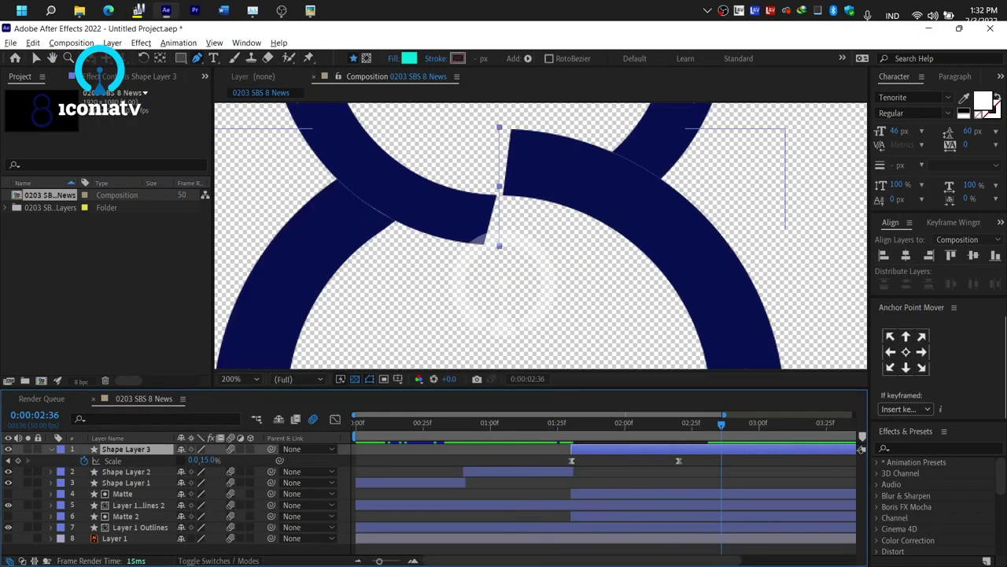
At 0:00:02:29, extend the start of the Matte 2 path past the upper ring's end at the junction, keeping the matte hidden
{"action": "left_click", "coordinate": [703, 422]}
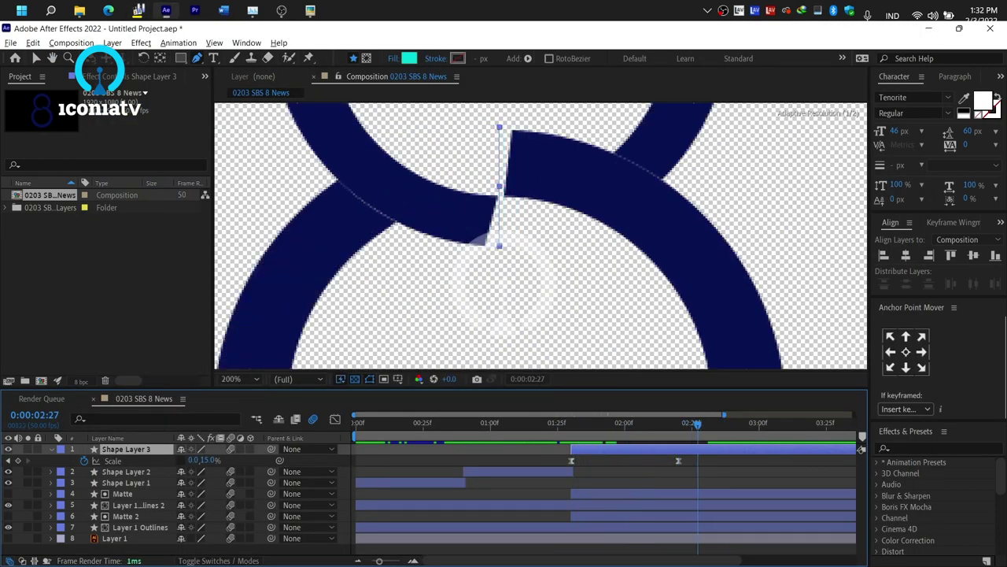
{"action": "left_click", "coordinate": [140, 527]}
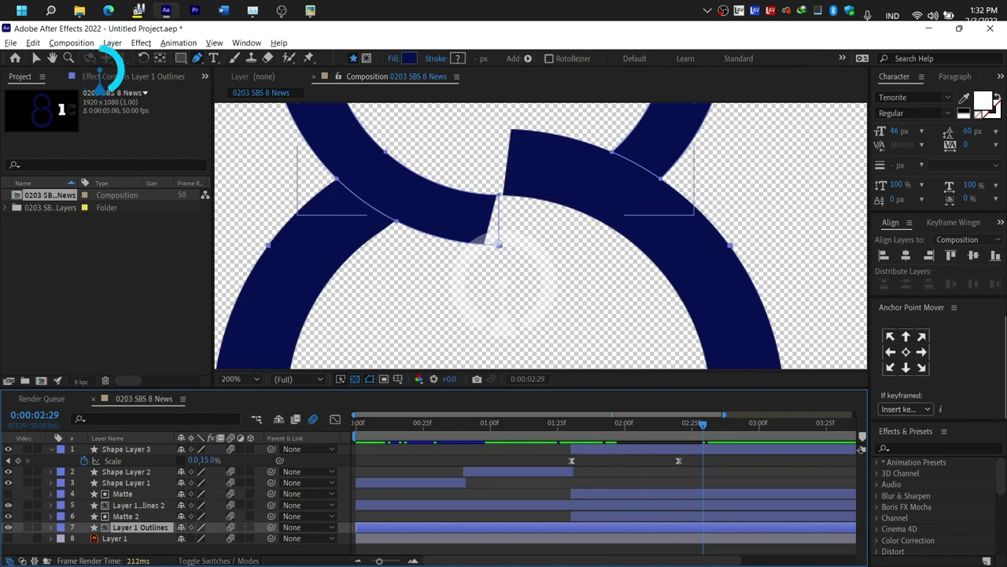
{"action": "left_click", "coordinate": [126, 516]}
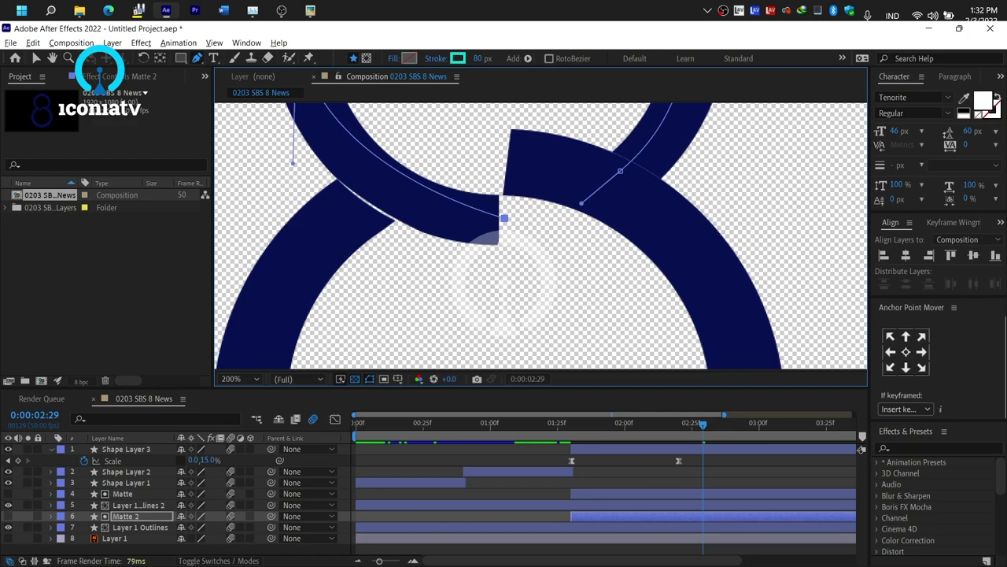
{"action": "left_click", "coordinate": [8, 515]}
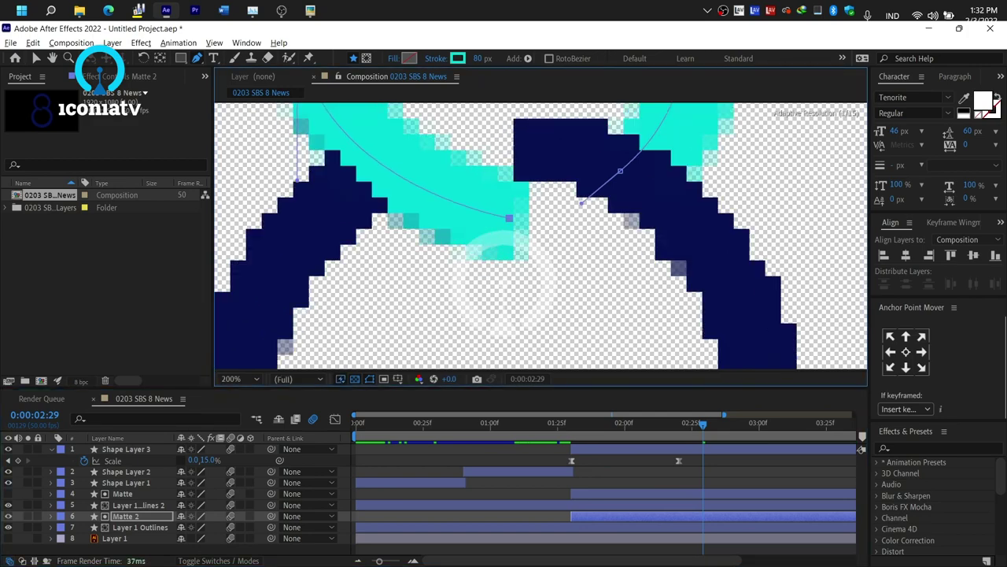
{"action": "key", "text": "F2"}
{"action": "left_click", "coordinate": [8, 516]}
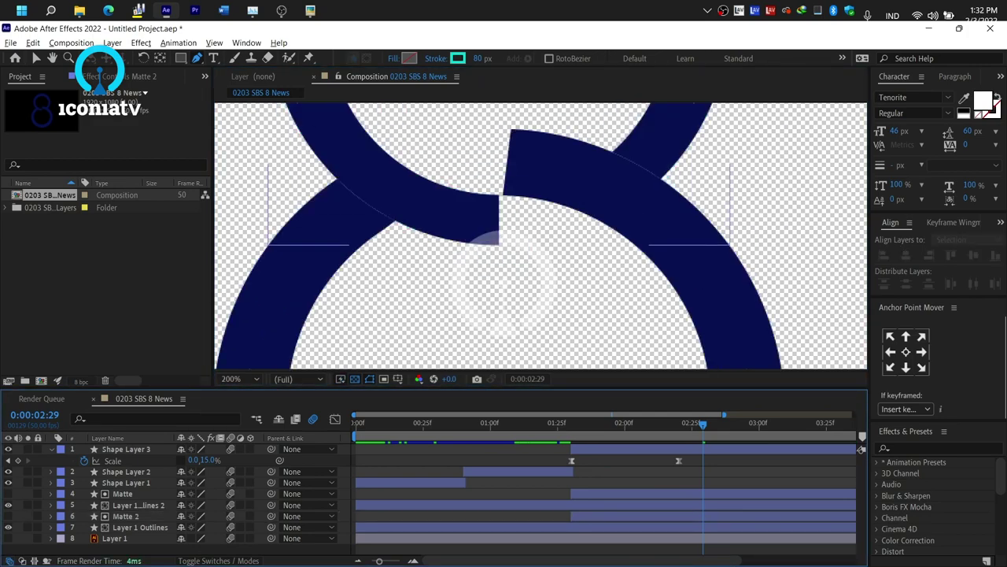
Extend the start of the Matte path past the lower ring's end at the junction to reveal its full straight edge
{"action": "left_click", "coordinate": [122, 493]}
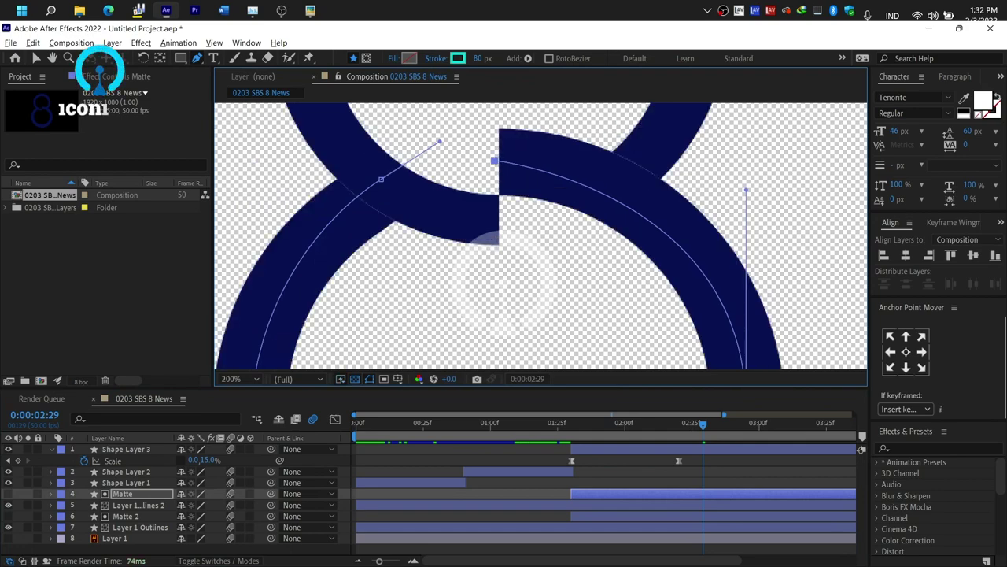
{"action": "key", "text": "shift+slash"}
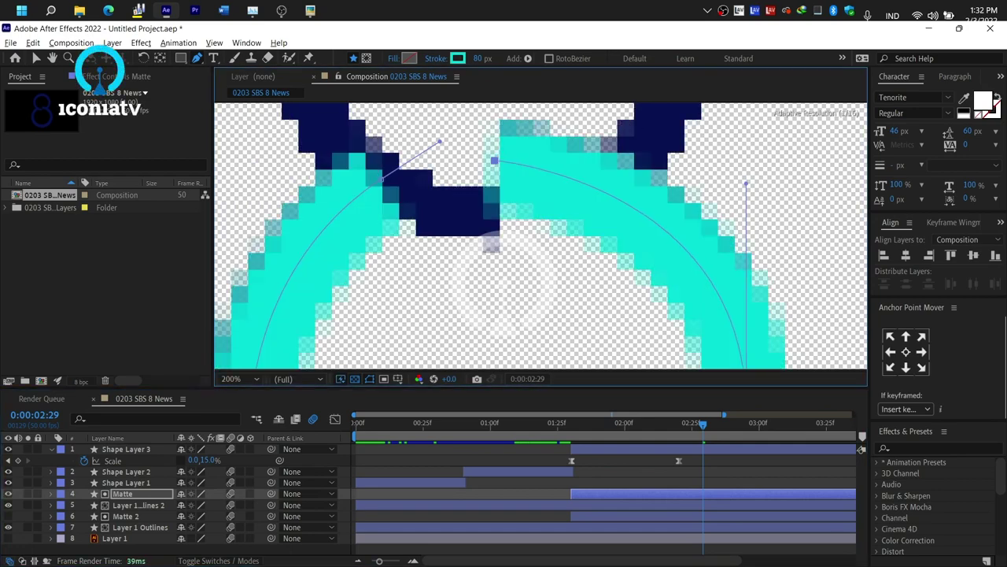
Shorten the work area to end just past 0:00:02:25 and play back the corrected animation
{"action": "left_click", "coordinate": [418, 423]}
{"action": "key", "text": "minus"}
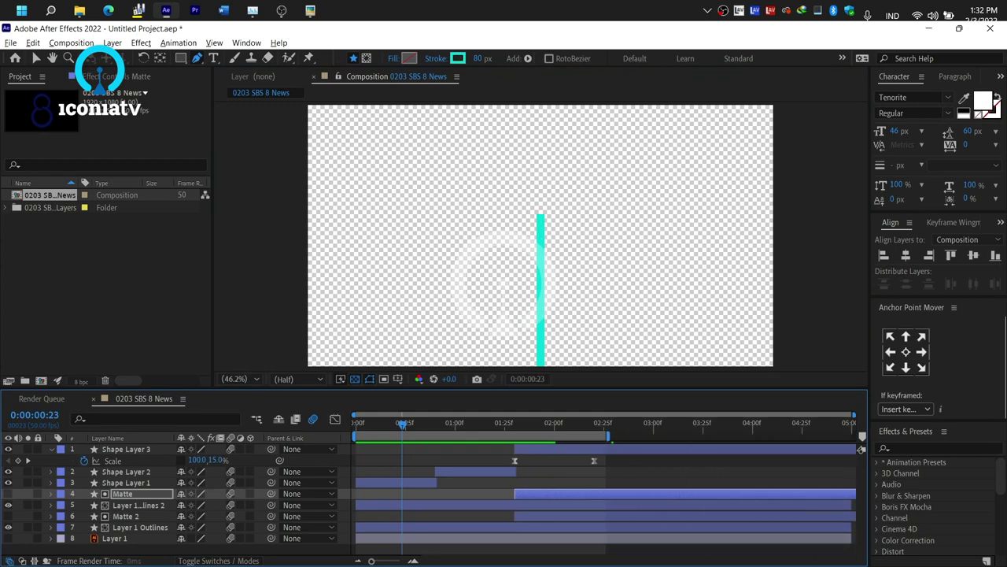
{"action": "key", "text": "space"}
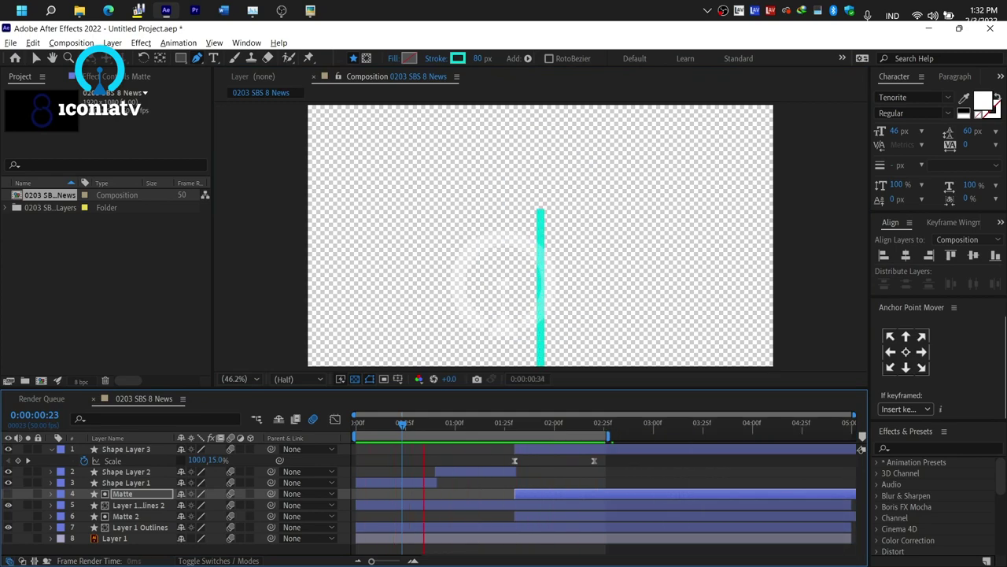